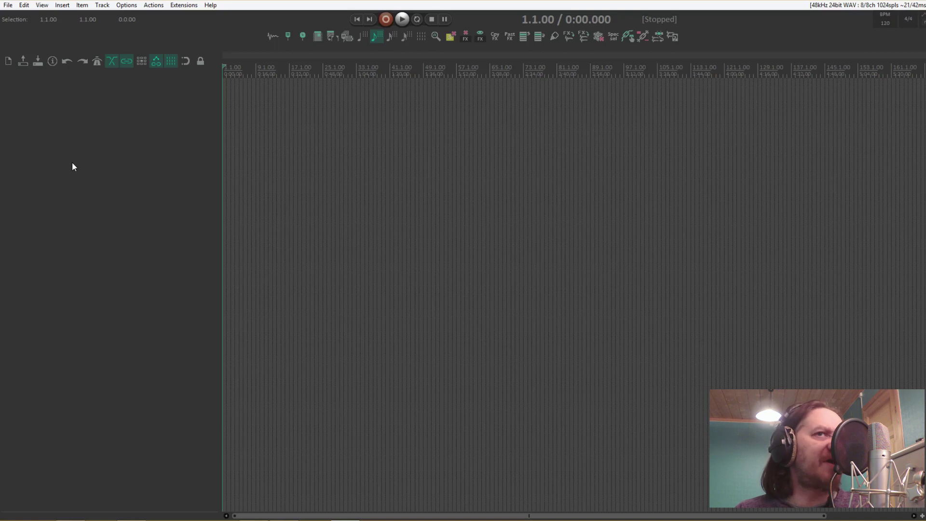
# Add a first track to the empty project and name it 'MIX BUS'
pyautogui.doubleClick(72, 164)
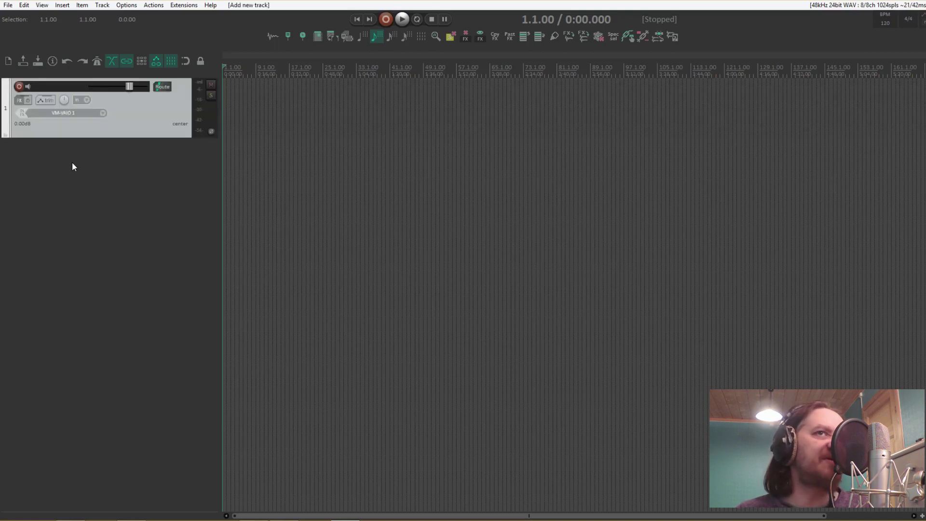
pyautogui.doubleClick(49, 85)
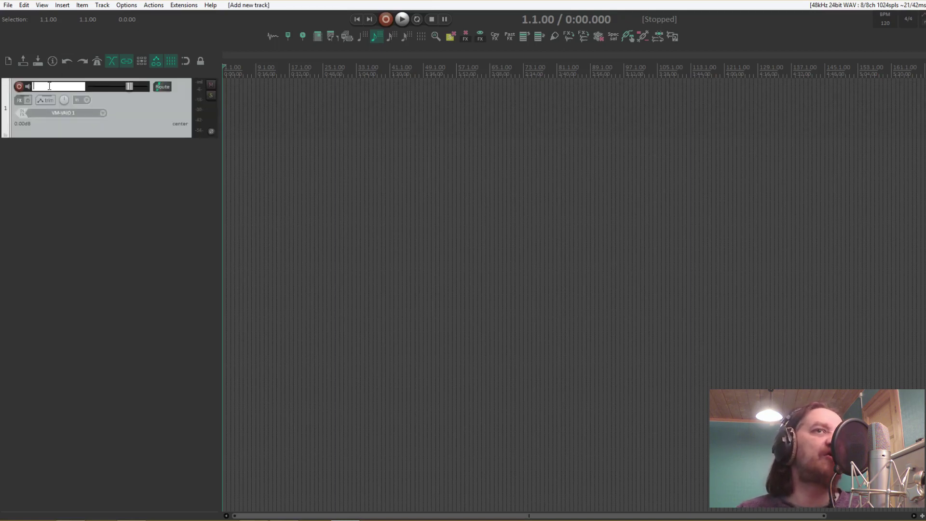
pyautogui.write('MIX BUS')
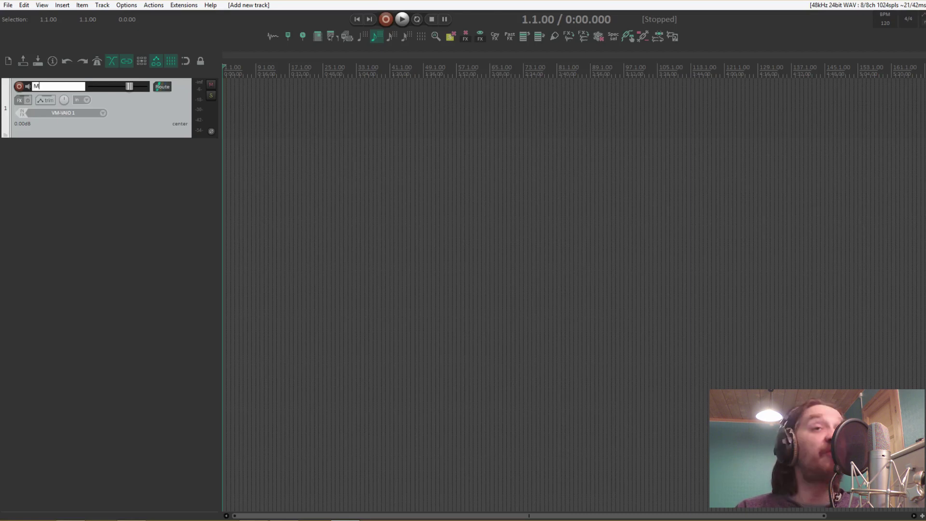
pyautogui.press('Return')
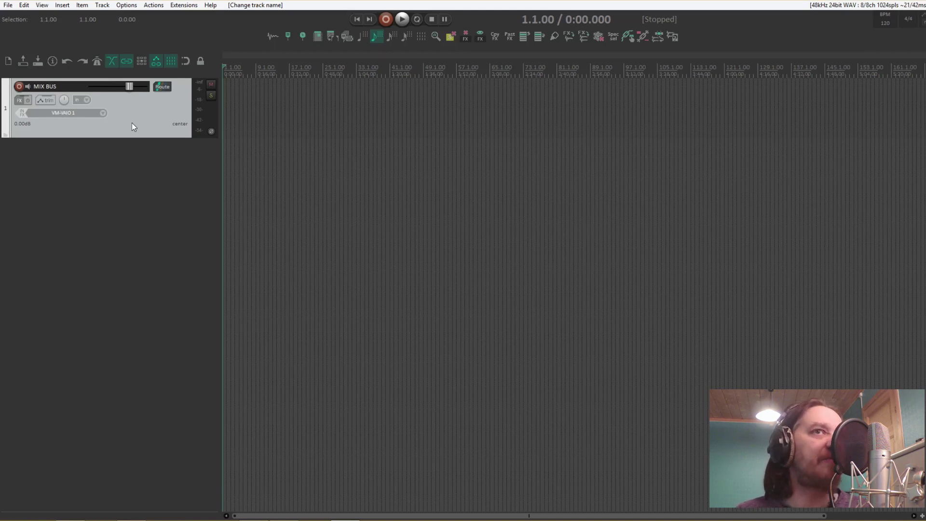
# In the Mixer, add VUMTdeluxe and Youlean Loudness Meter 2 to the master FX chain
pyautogui.hotkey('ctrl', 'm')
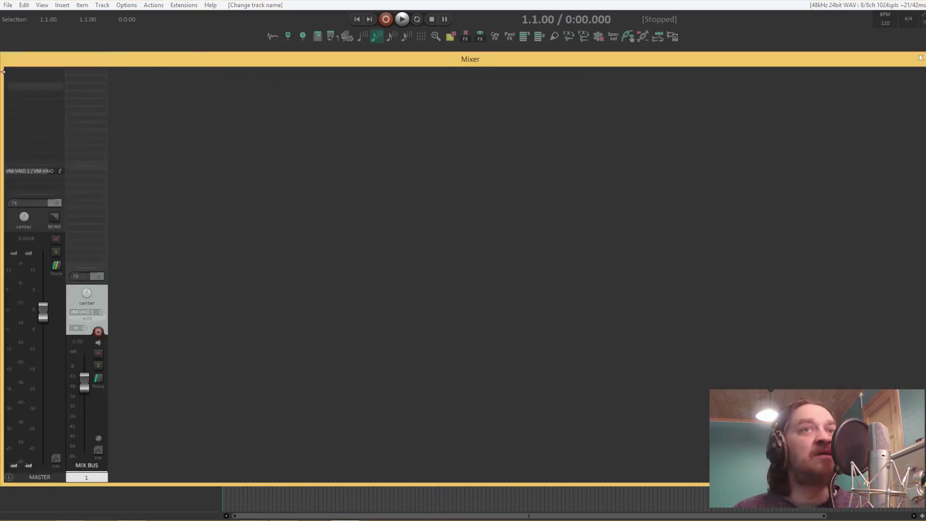
pyautogui.click(17, 68)
pyautogui.scroll(-3, 44, 97)
pyautogui.click(40, 82)
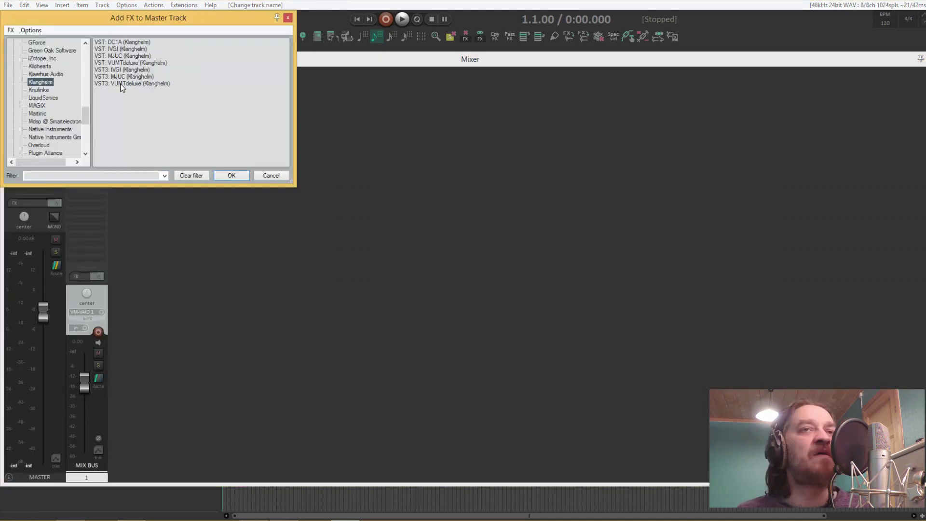
pyautogui.doubleClick(120, 83)
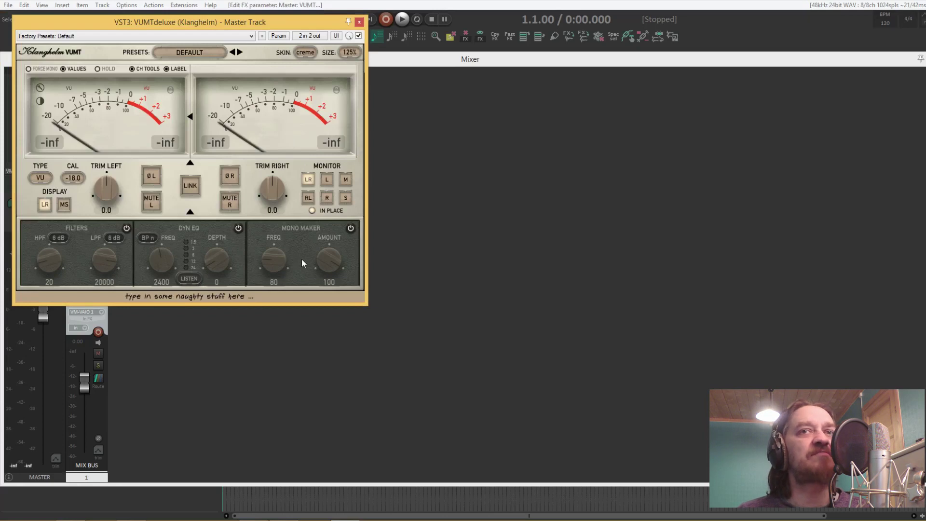
pyautogui.press('Escape')
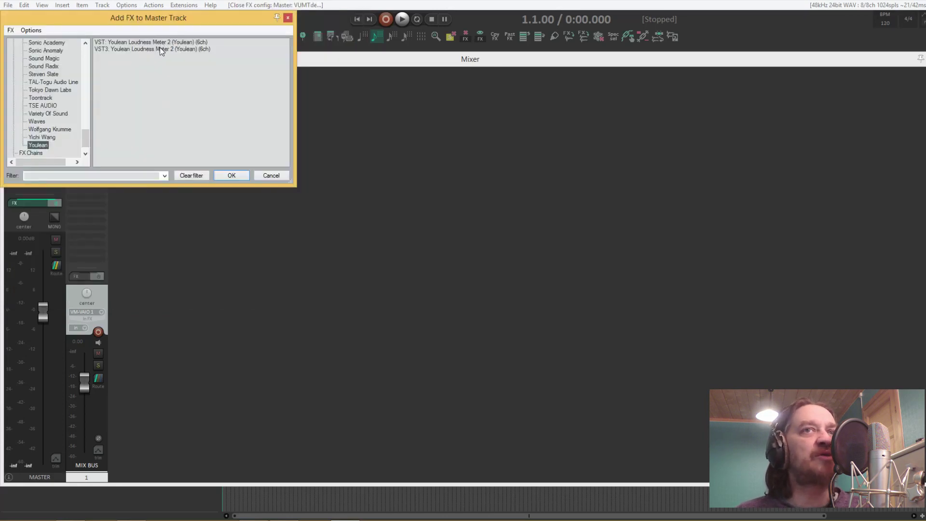
pyautogui.doubleClick(160, 48)
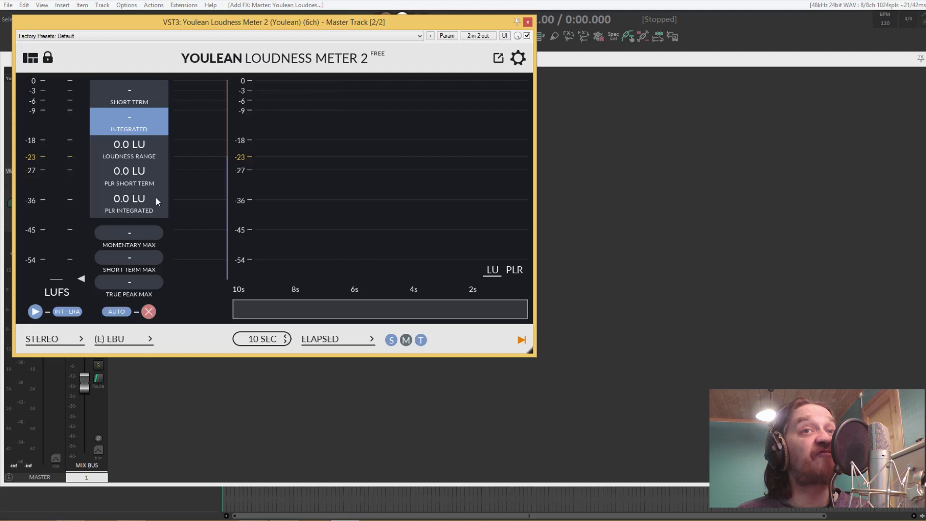
pyautogui.click(528, 23)
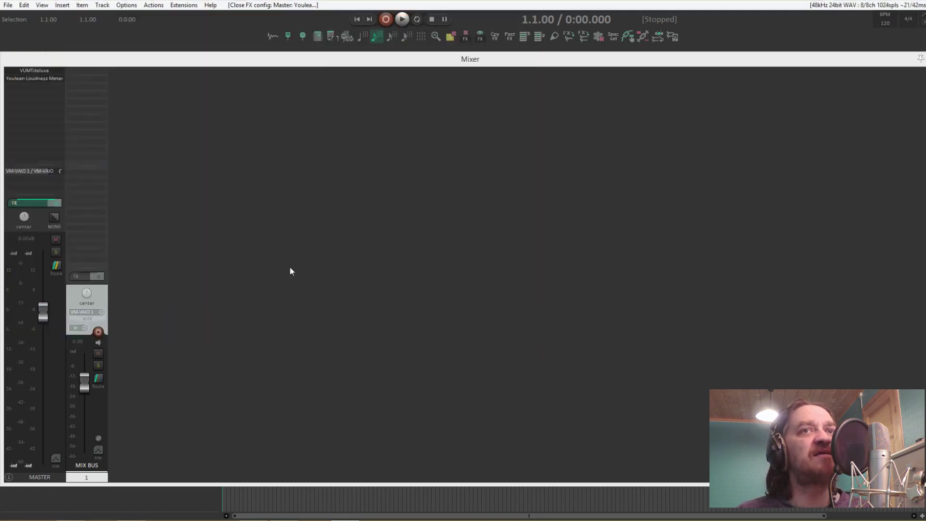
# Add Plugin Alliance bx_meter to the master track and move its window aside
pyautogui.doubleClick(42, 85)
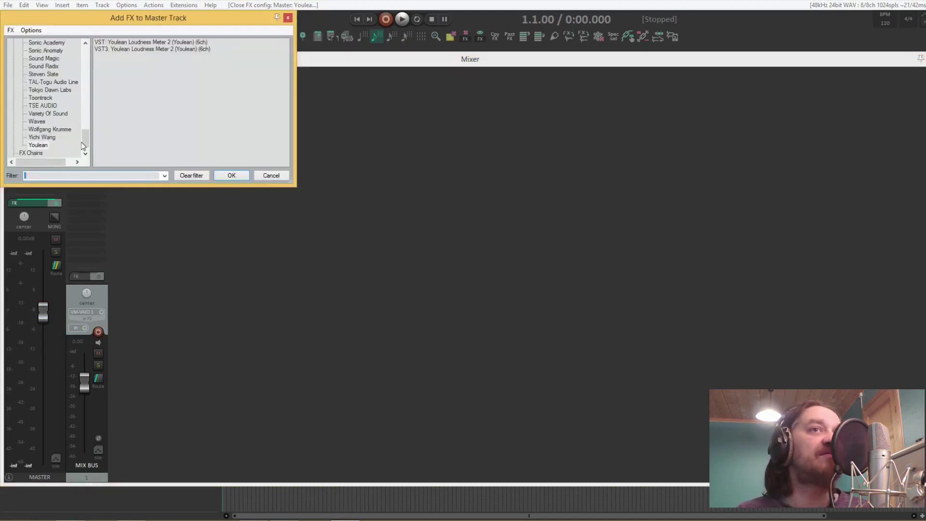
pyautogui.moveTo(86, 140); pyautogui.dragTo(86, 134)
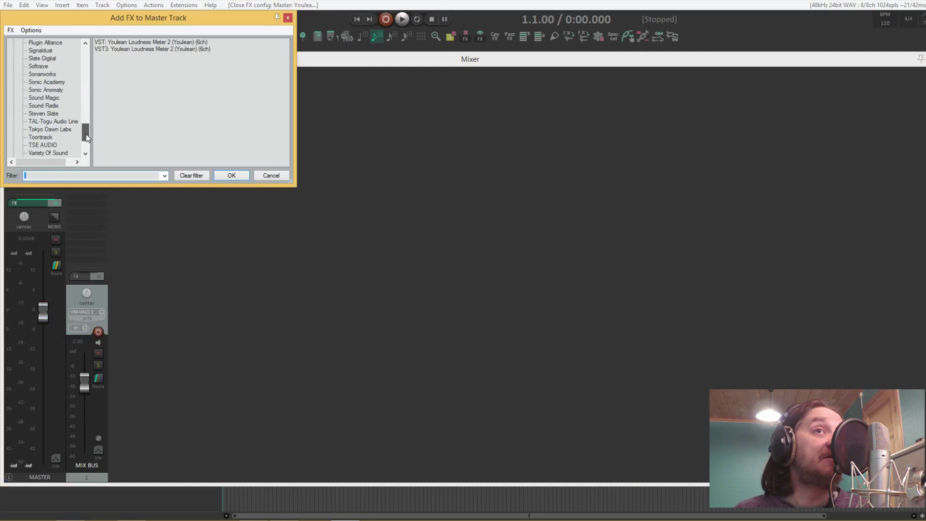
pyautogui.moveTo(86, 134); pyautogui.dragTo(84, 144)
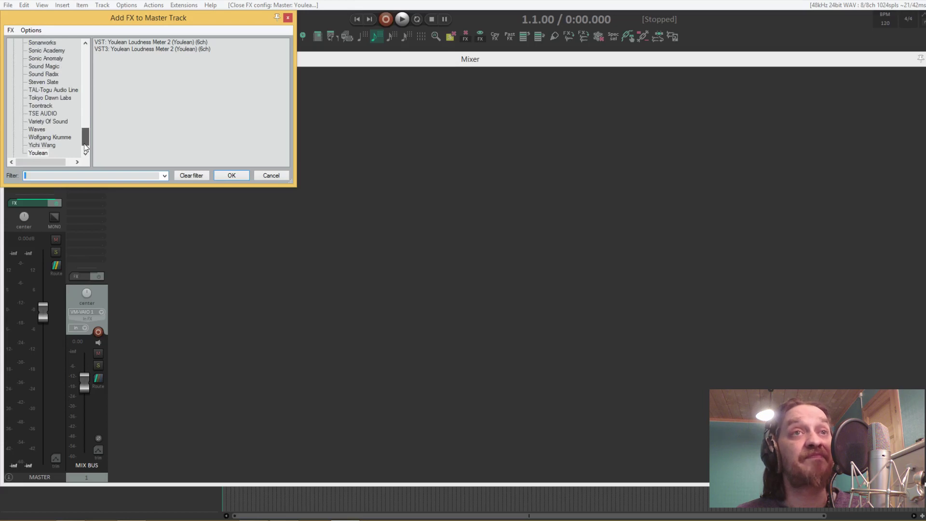
pyautogui.moveTo(84, 144)
pyautogui.mouseDown()
pyautogui.moveTo(85, 106)
pyautogui.moveTo(86, 133)
pyautogui.mouseUp()
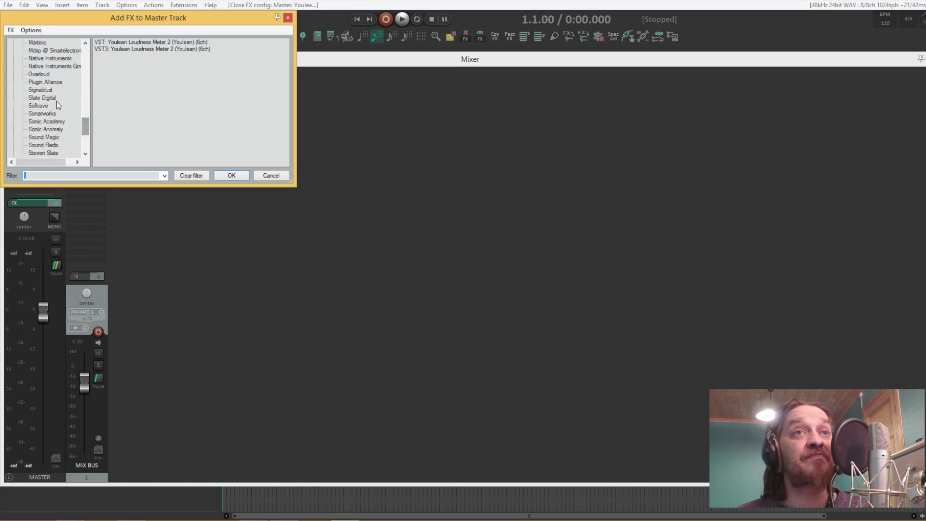
pyautogui.click(48, 81)
pyautogui.scroll(-2, 124, 108)
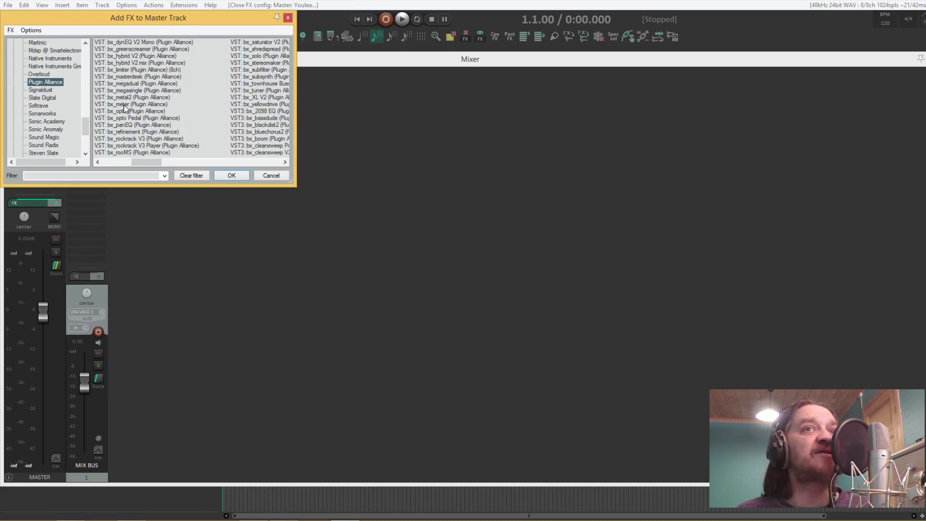
pyautogui.doubleClick(123, 105)
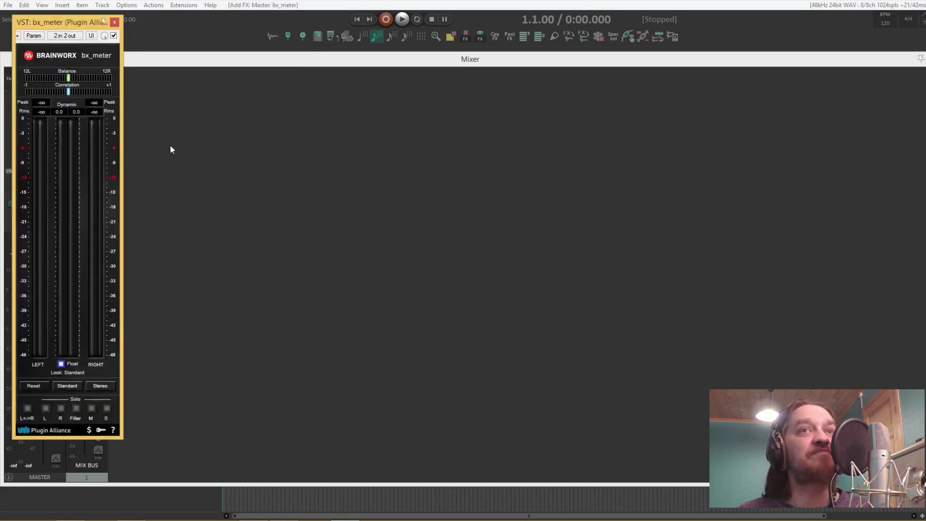
pyautogui.moveTo(55, 24); pyautogui.dragTo(165, 21)
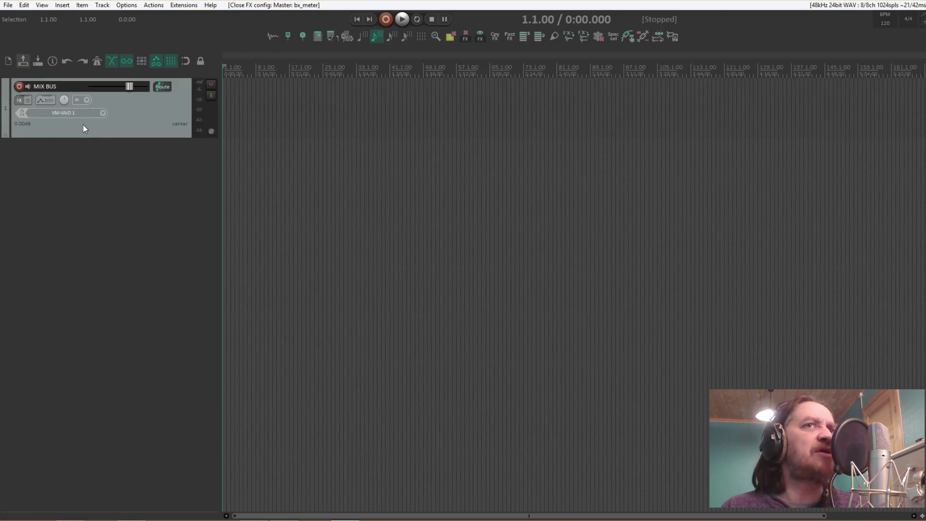
# With MIX BUS selected, insert 5 new tracks using Insert multiple tracks
pyautogui.click(108, 133)
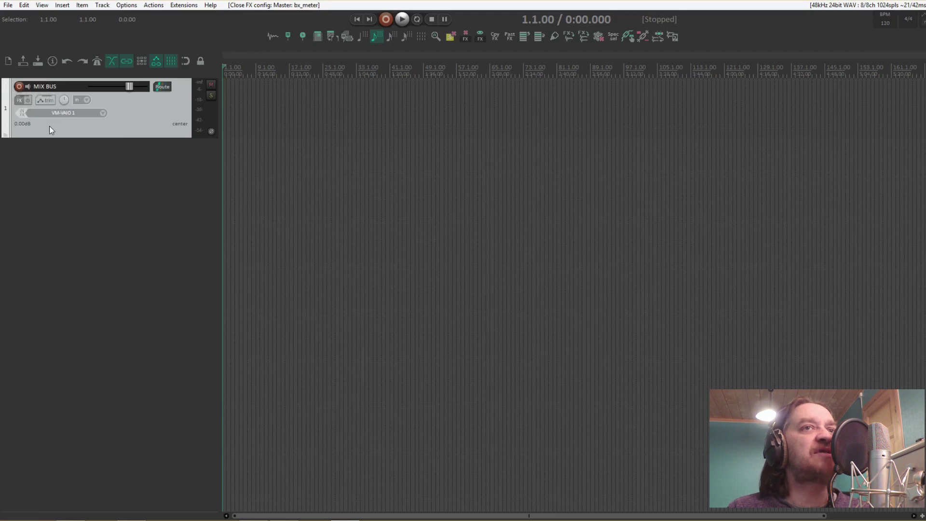
pyautogui.rightClick(102, 155)
pyautogui.click(127, 171)
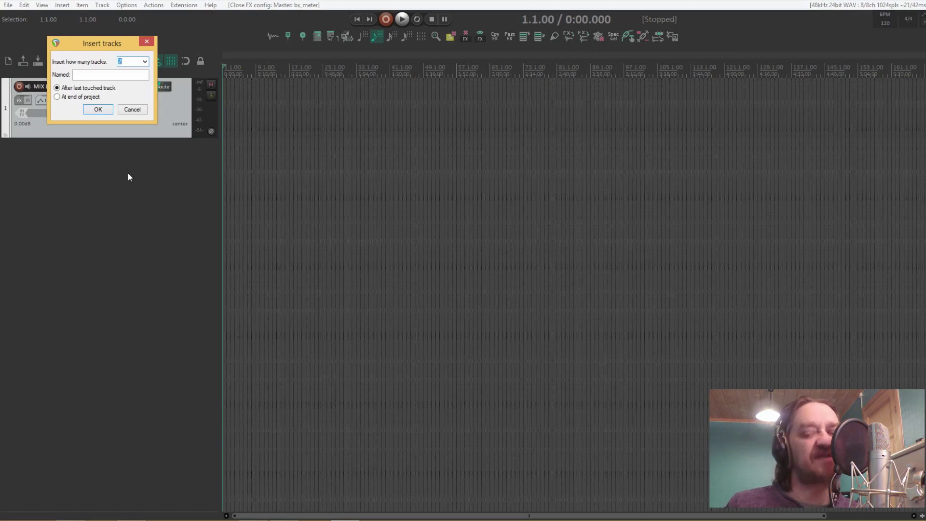
pyautogui.write('5')
pyautogui.press('Return')
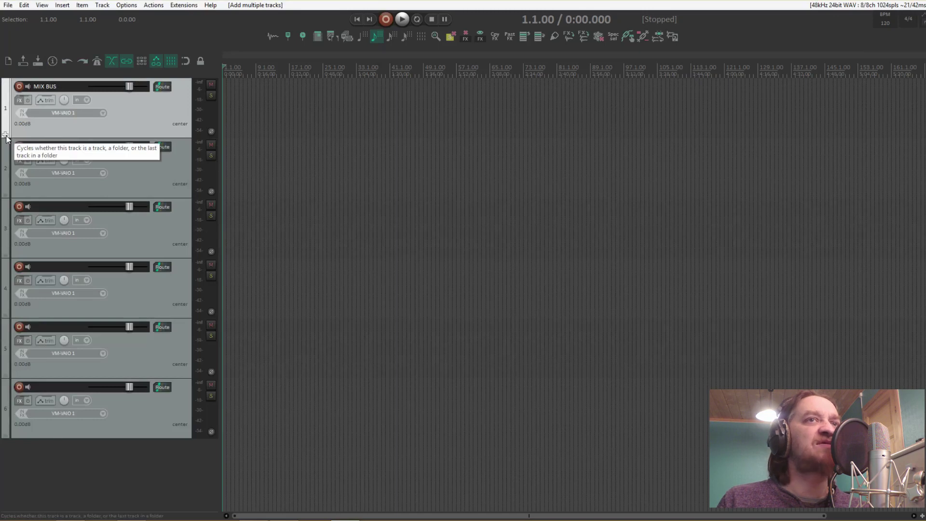
# Make MIX BUS a folder holding tracks 2–6 and start renaming track 2
pyautogui.click(5, 135)
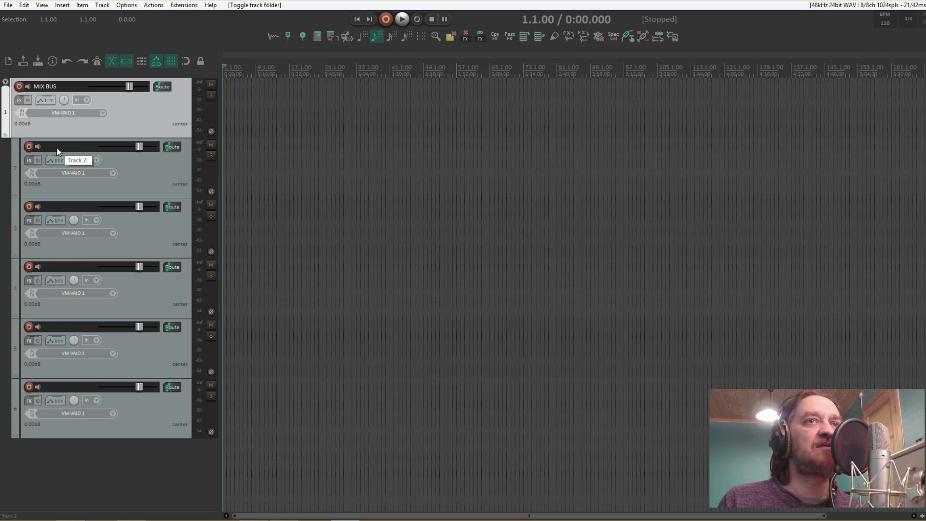
pyautogui.doubleClick(57, 149)
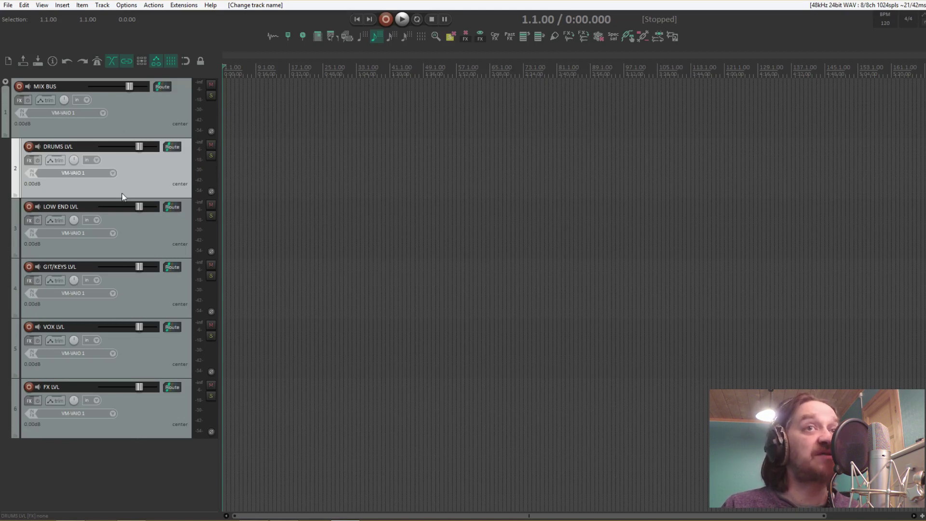
# Give the MIX BUS track a custom pure red colour
pyautogui.rightClick(136, 424)
pyautogui.moveTo(191, 309)
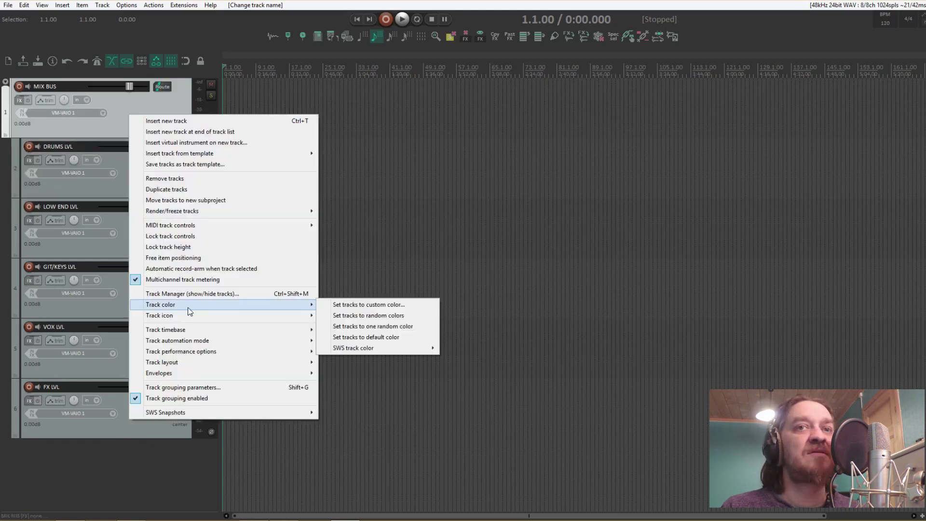
pyautogui.click(349, 306)
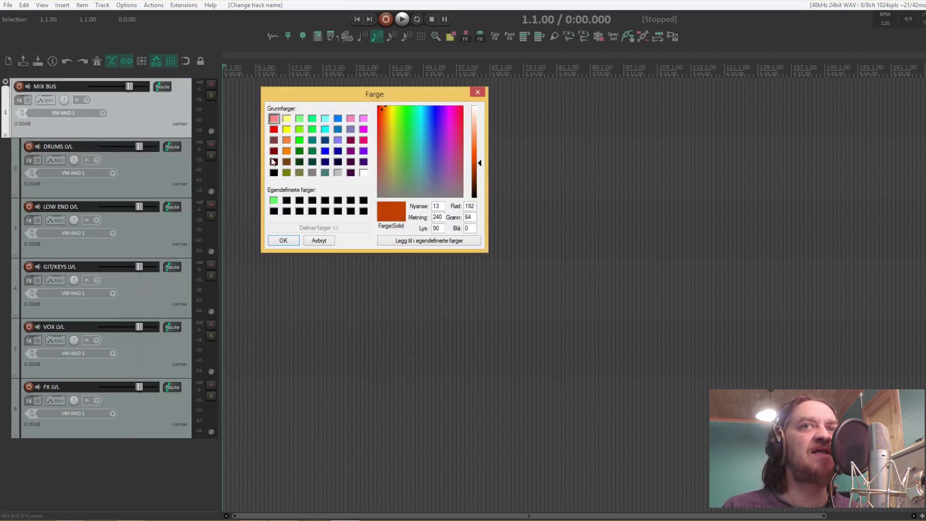
pyautogui.click(273, 129)
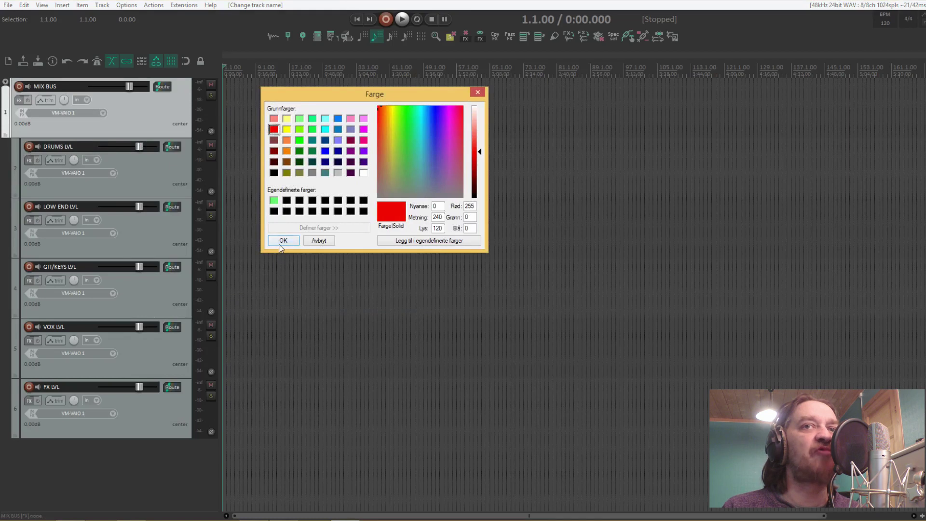
pyautogui.click(279, 243)
# Colour the five LVL tracks blue, then clear the track selection
pyautogui.click(134, 192)
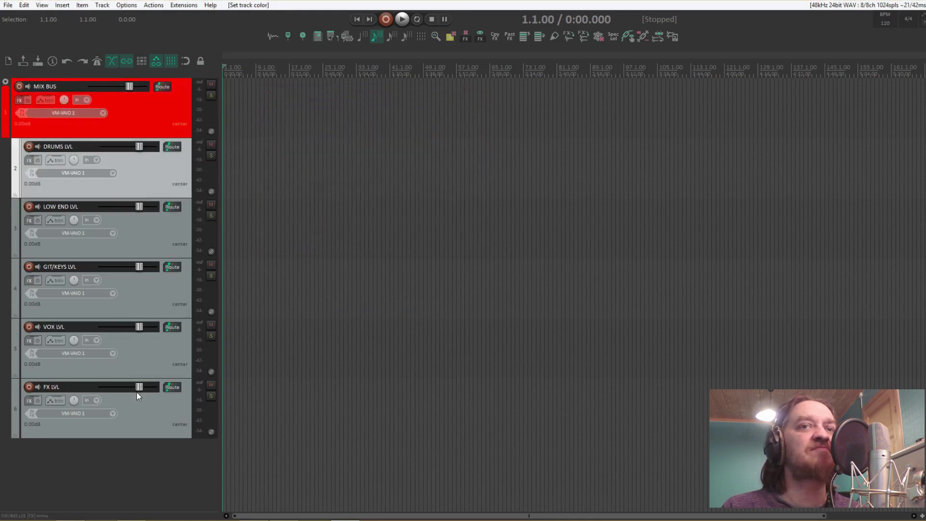
pyautogui.keyDown('shift'); pyautogui.click(132, 430); pyautogui.keyUp('shift')
pyautogui.rightClick(132, 431)
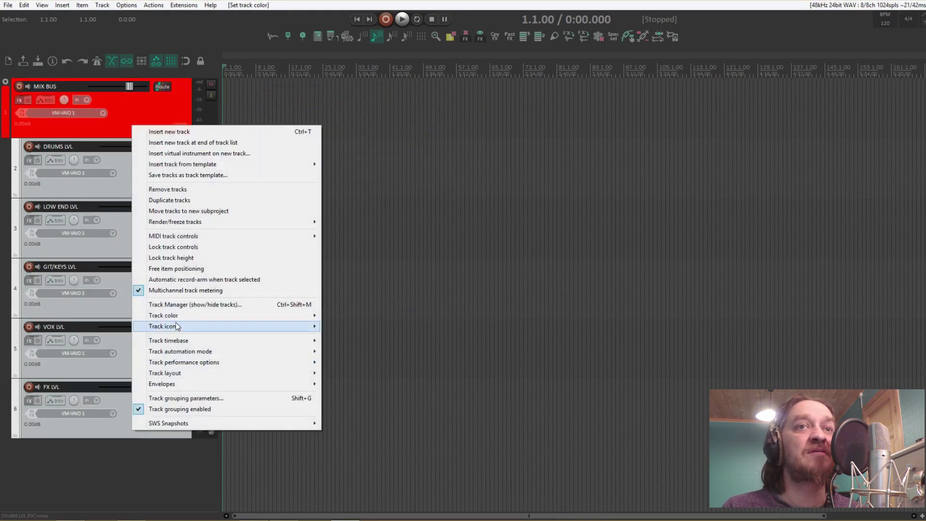
pyautogui.moveTo(177, 316)
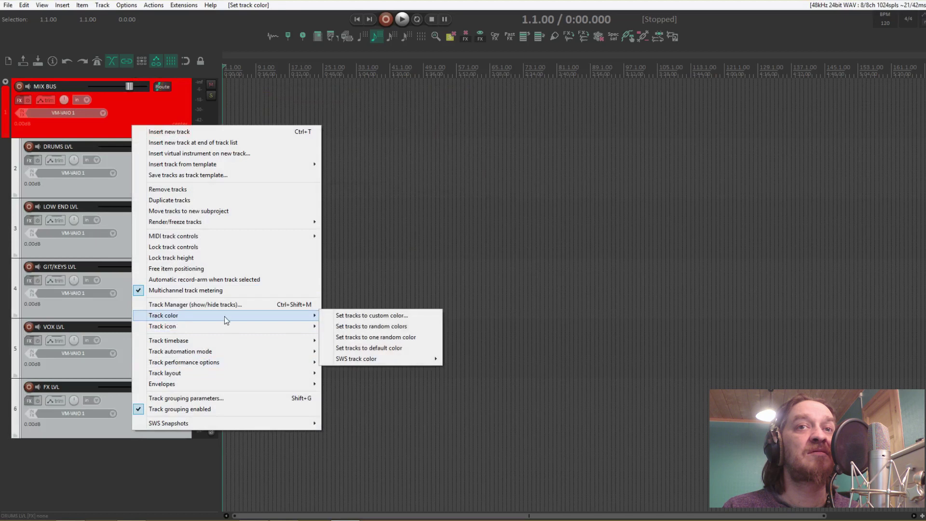
pyautogui.click(362, 315)
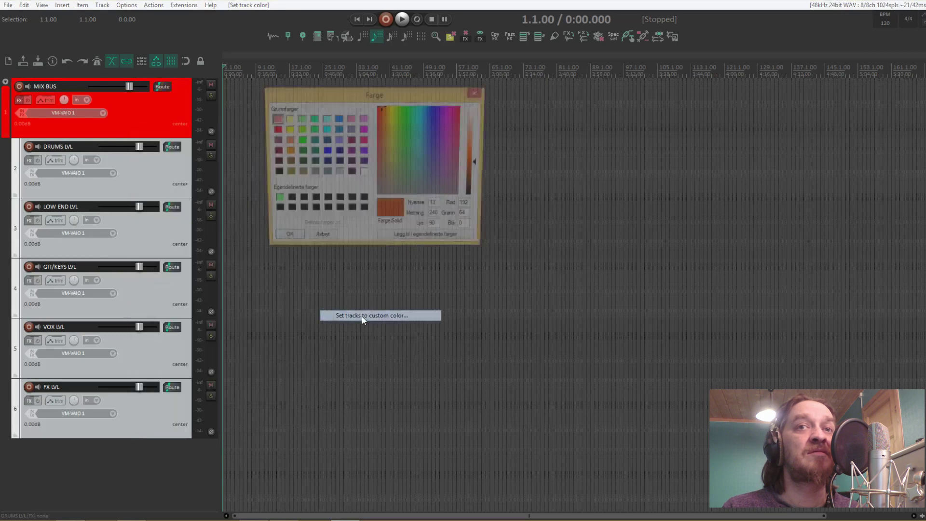
pyautogui.click(323, 151)
pyautogui.click(279, 240)
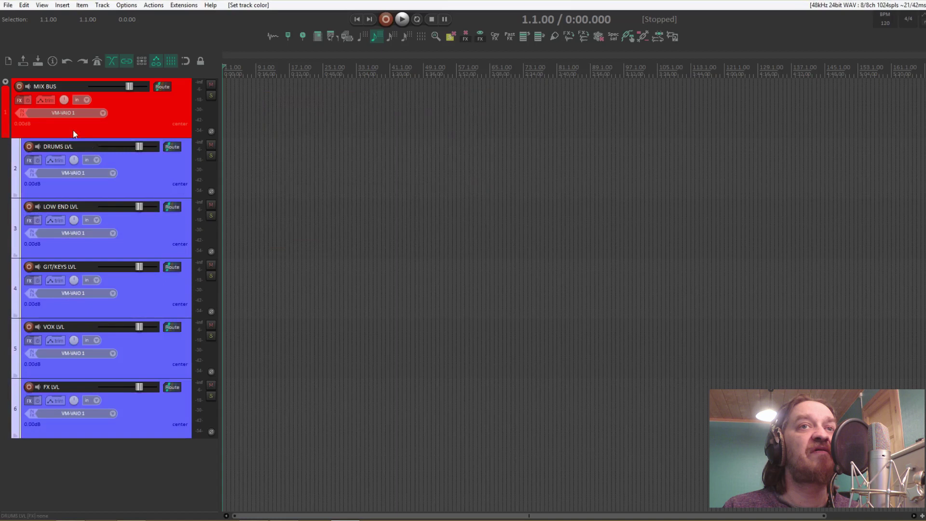
pyautogui.click(146, 195)
pyautogui.click(102, 477)
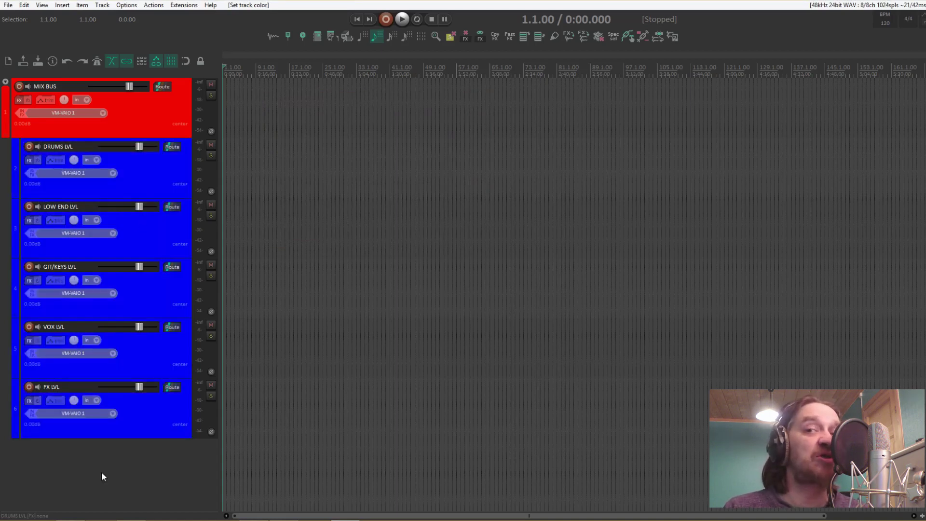
# Shrink all tracks to minimum height and add tracks named DRUMS and LOW END
pyautogui.press('`')
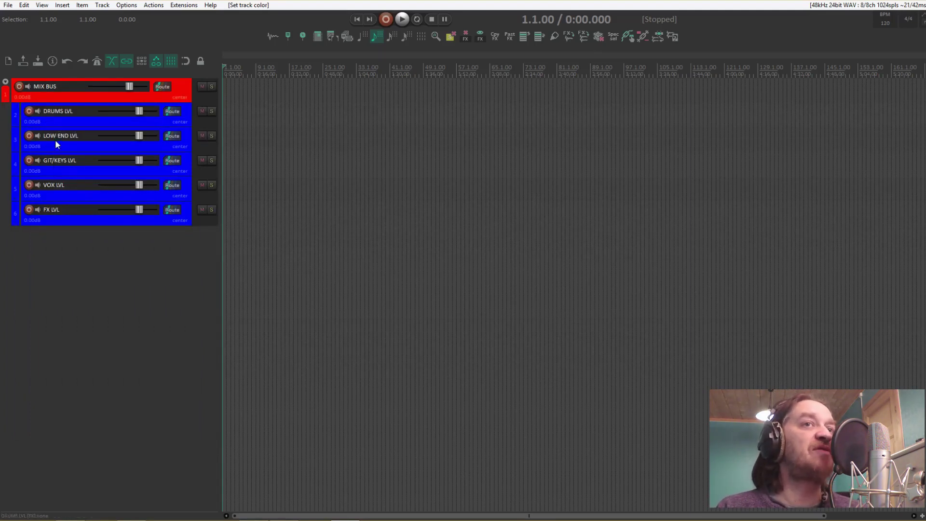
pyautogui.doubleClick(62, 241)
pyautogui.write('DRUMS')
pyautogui.press('Return')
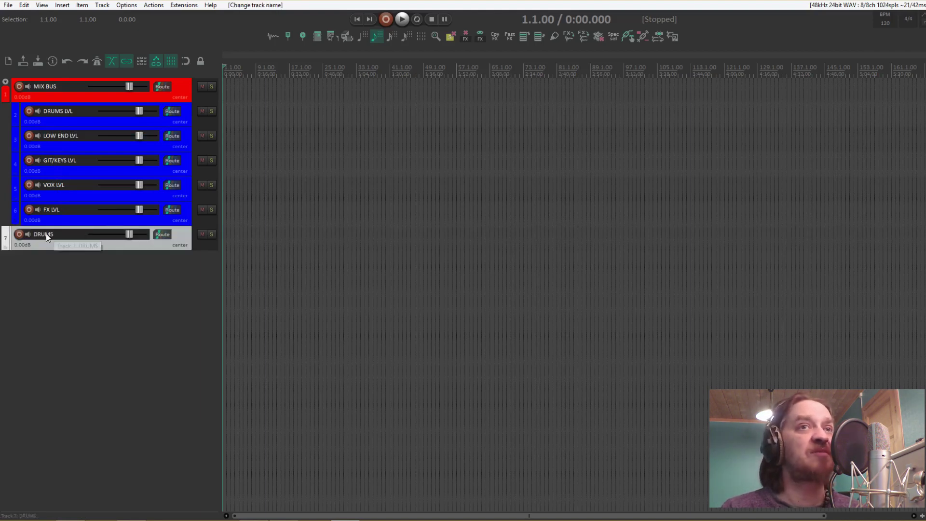
pyautogui.doubleClick(48, 263)
pyautogui.write('LOW END')
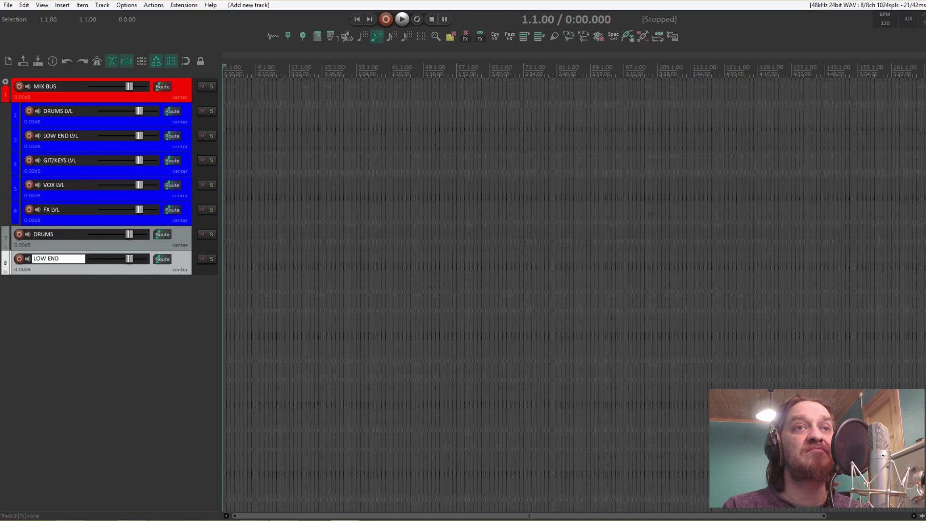
pyautogui.press('Return')
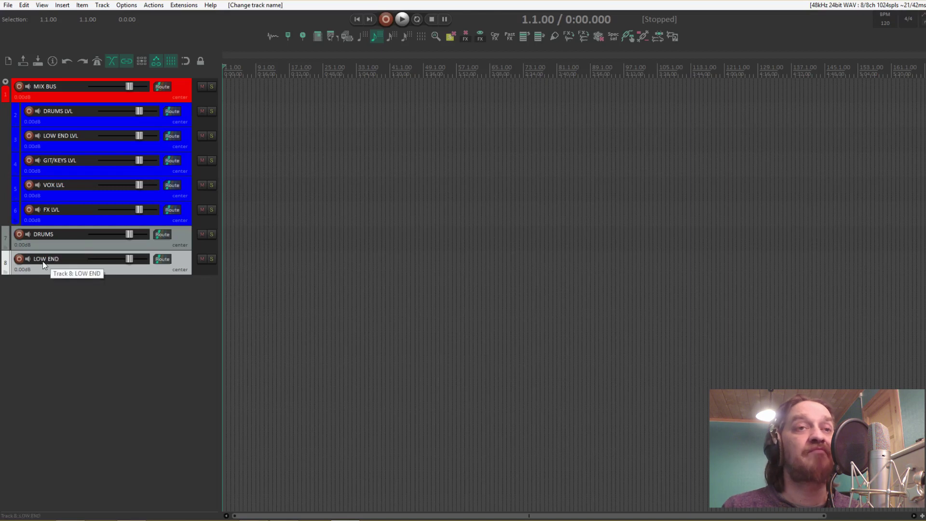
# Add two more tracks named GUITARS and KEYBOARDS
pyautogui.doubleClick(52, 303)
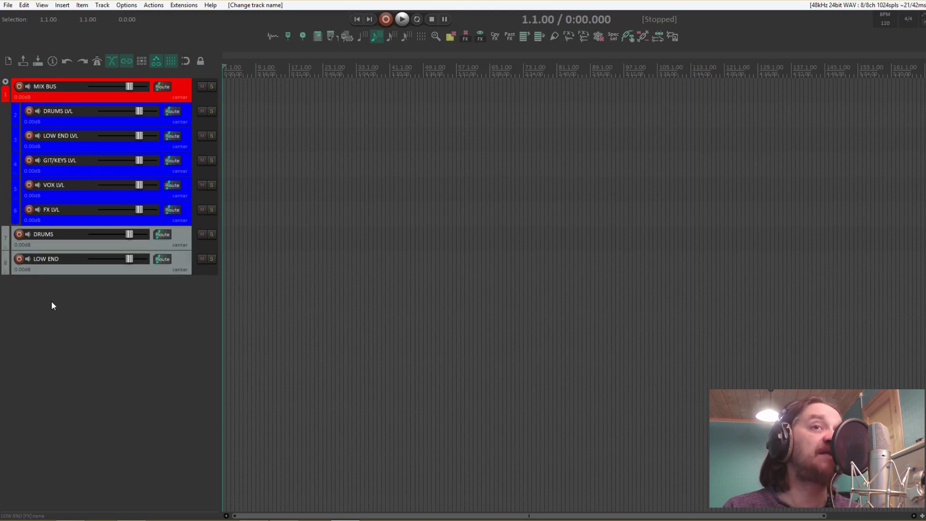
pyautogui.write('GUITARS')
pyautogui.press('Return')
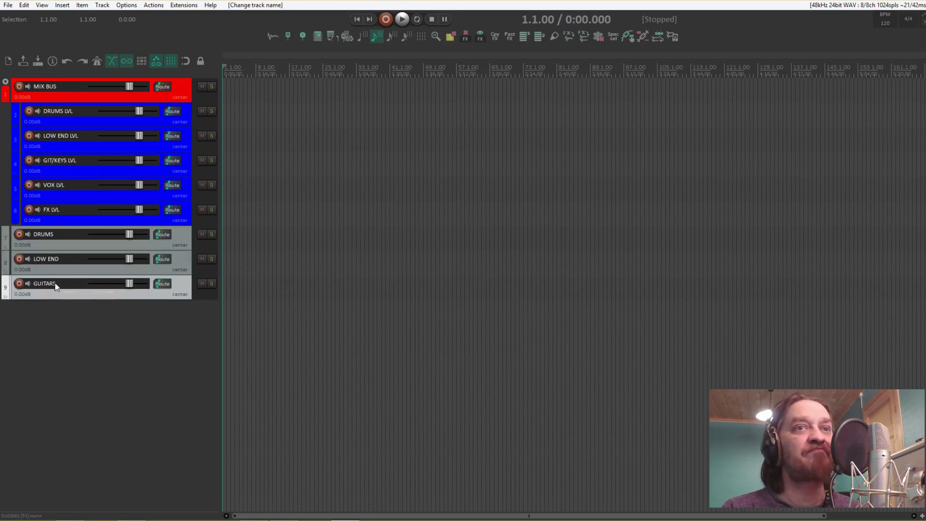
pyautogui.doubleClick(51, 304)
pyautogui.write('KEYBOARDS')
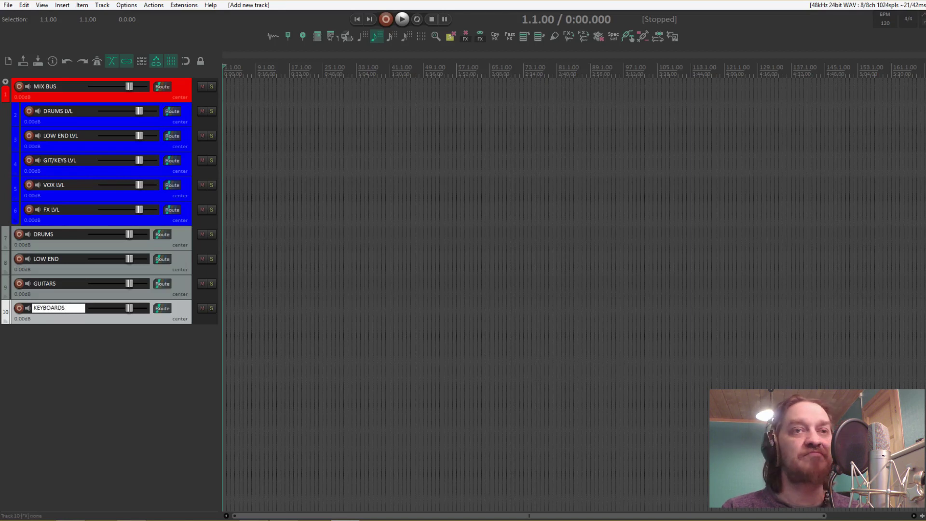
pyautogui.press('Return')
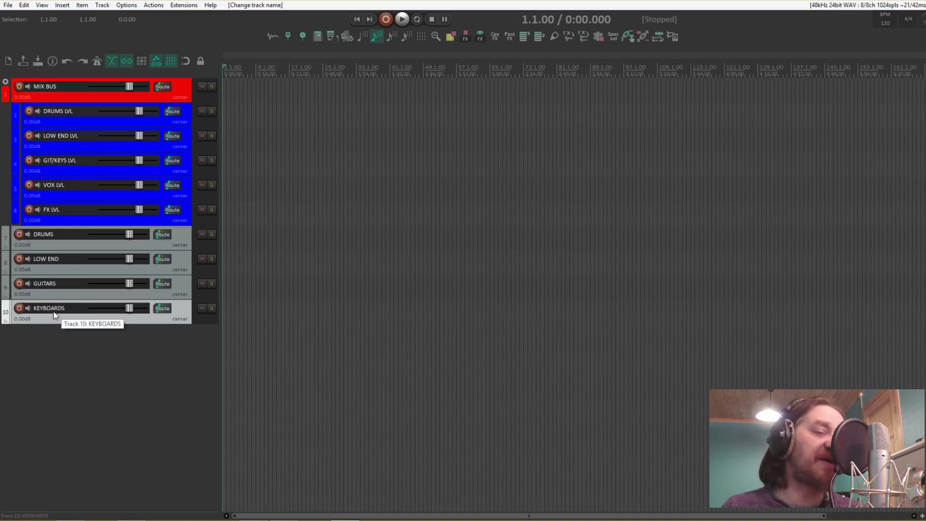
# Add LEAD VOCAL and BACKING VOX tracks and bring tracks 7–12 into the MIX BUS folder
pyautogui.doubleClick(53, 355)
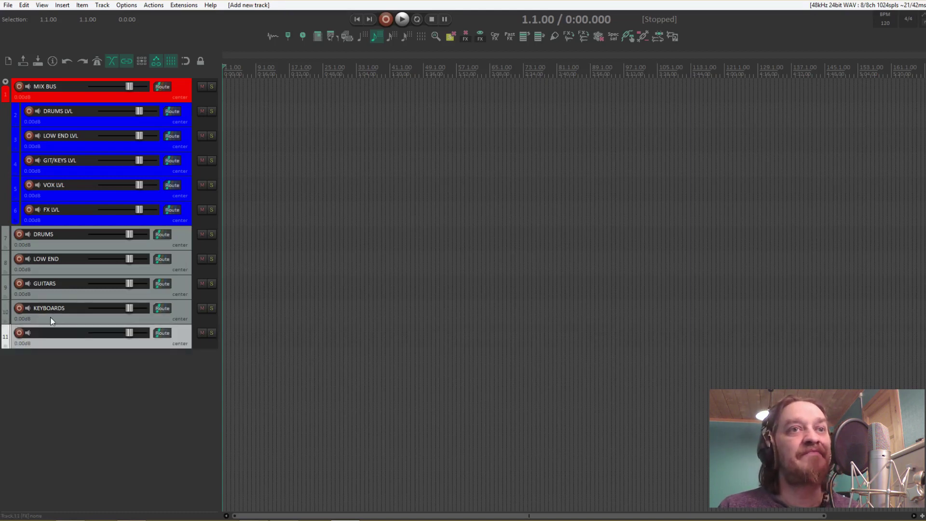
pyautogui.doubleClick(60, 335)
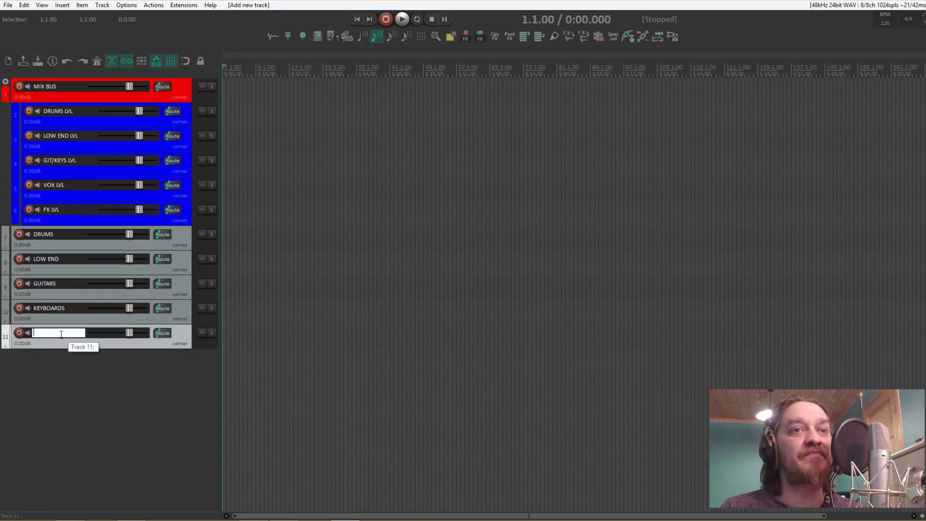
pyautogui.write('LEAD ')
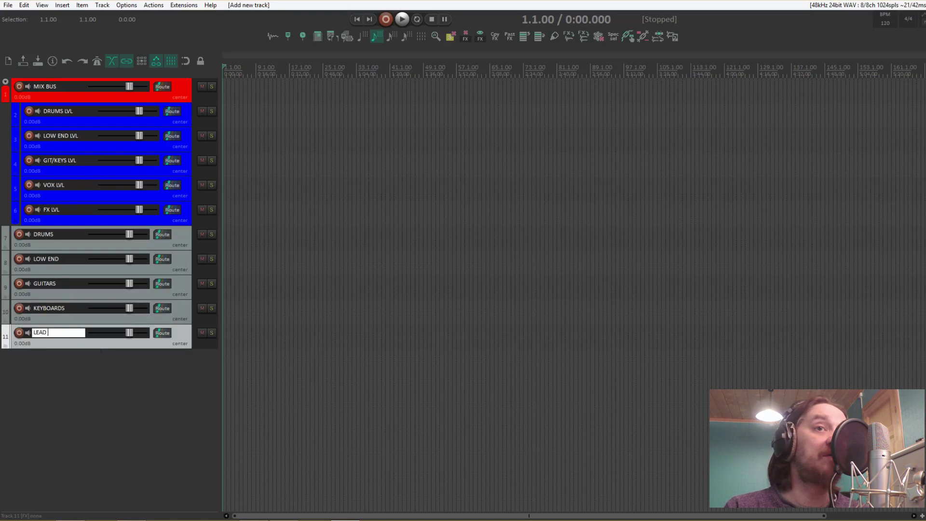
pyautogui.write('VOCAL')
pyautogui.press('Return')
pyautogui.hotkey('ctrl', 't')
pyautogui.write('BAC')
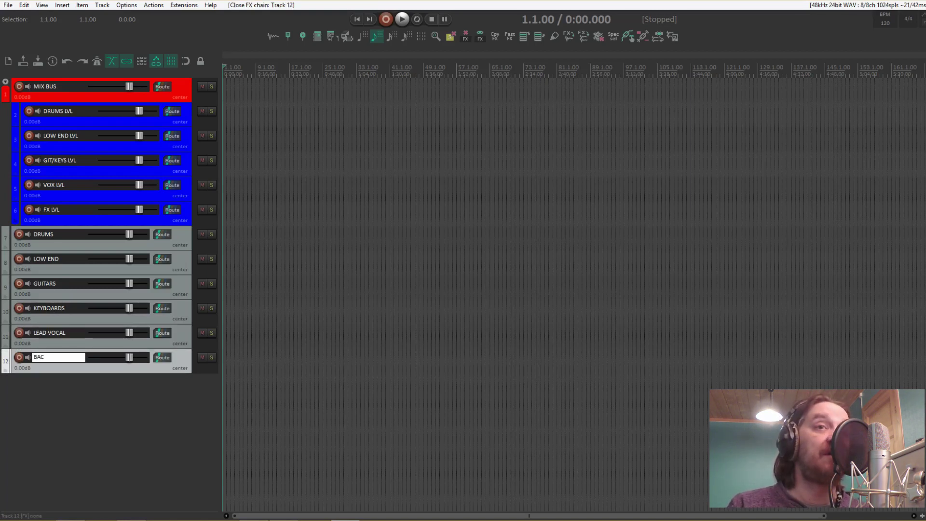
pyautogui.write('KIN')
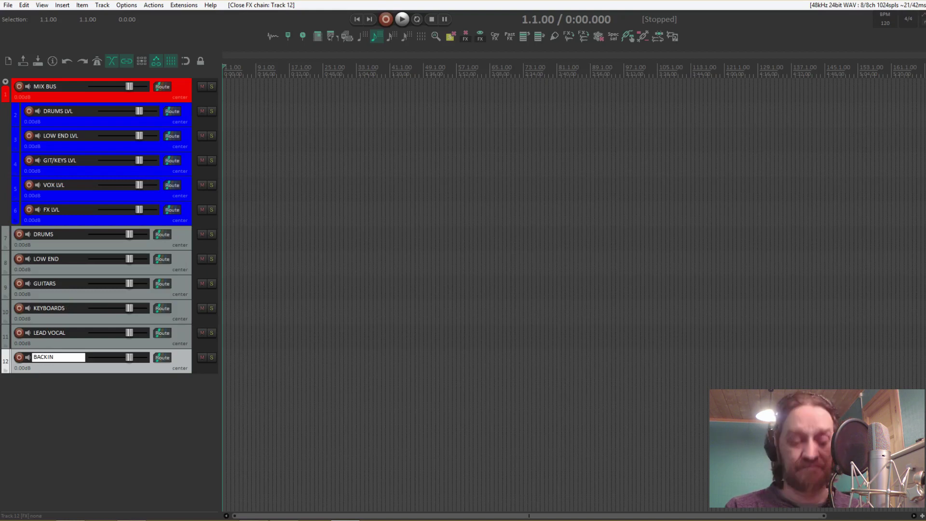
pyautogui.write('G VOX')
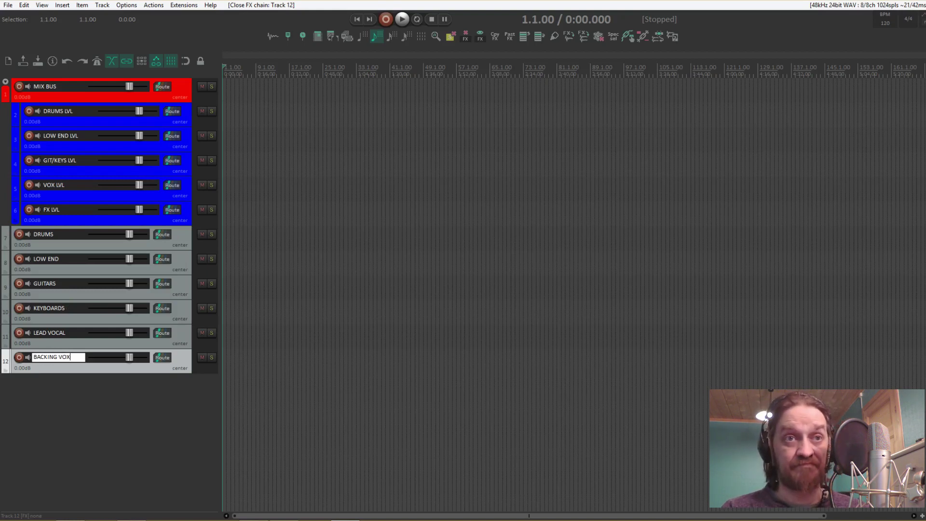
pyautogui.press('Return')
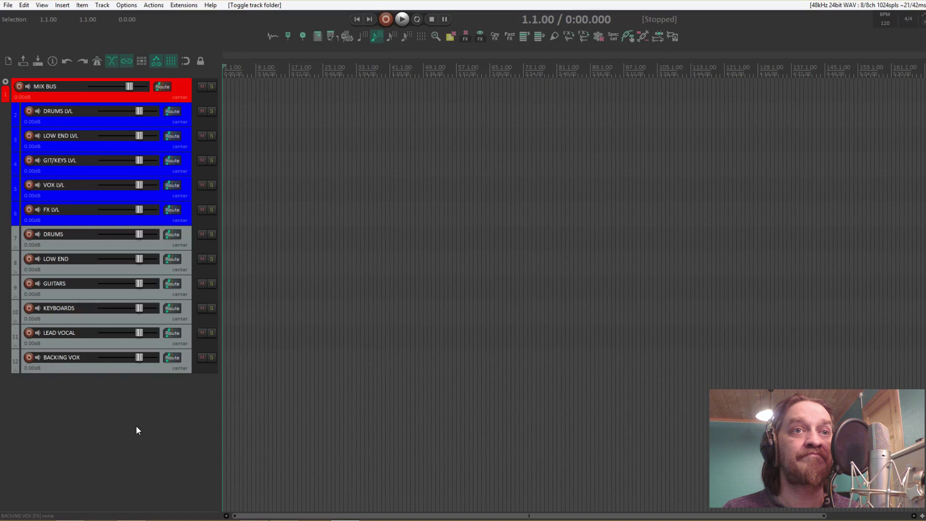
pyautogui.click(5, 370)
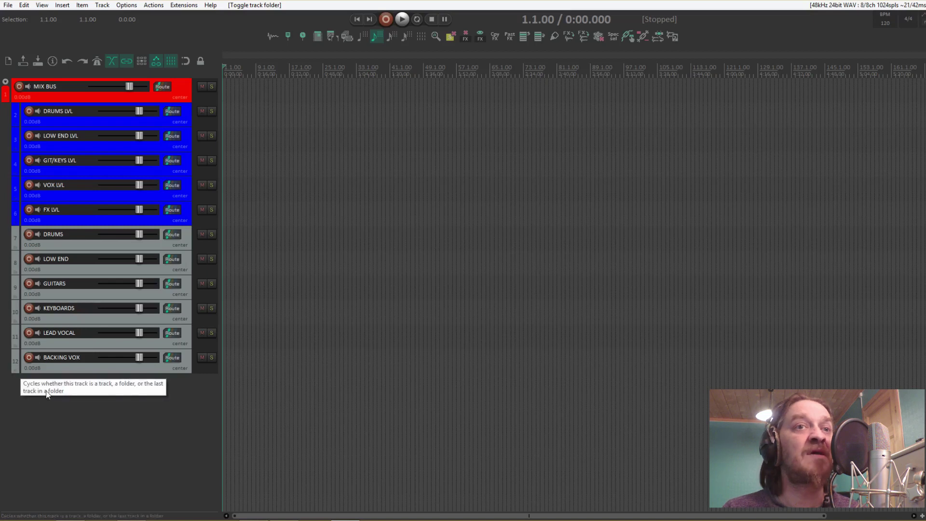
# Add a final track named SFX, then select the DRUMS track
pyautogui.doubleClick(58, 388)
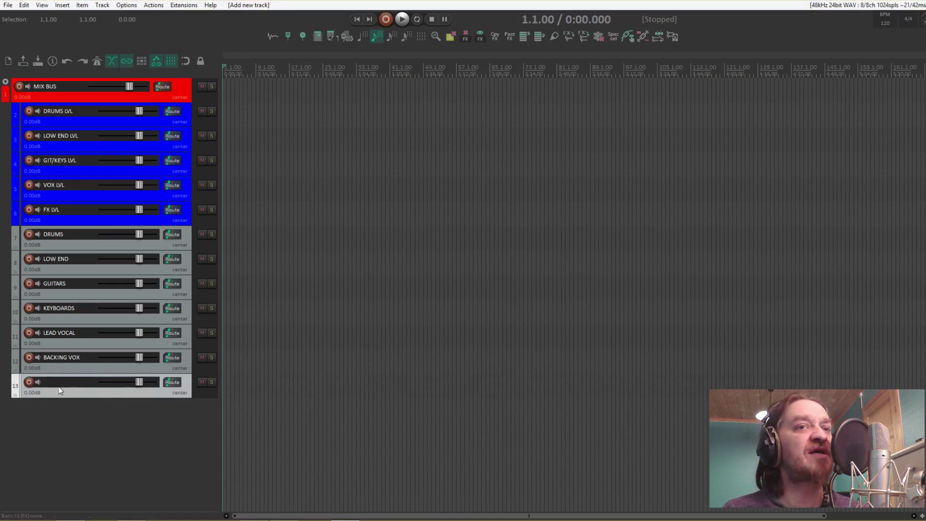
pyautogui.doubleClick(60, 384)
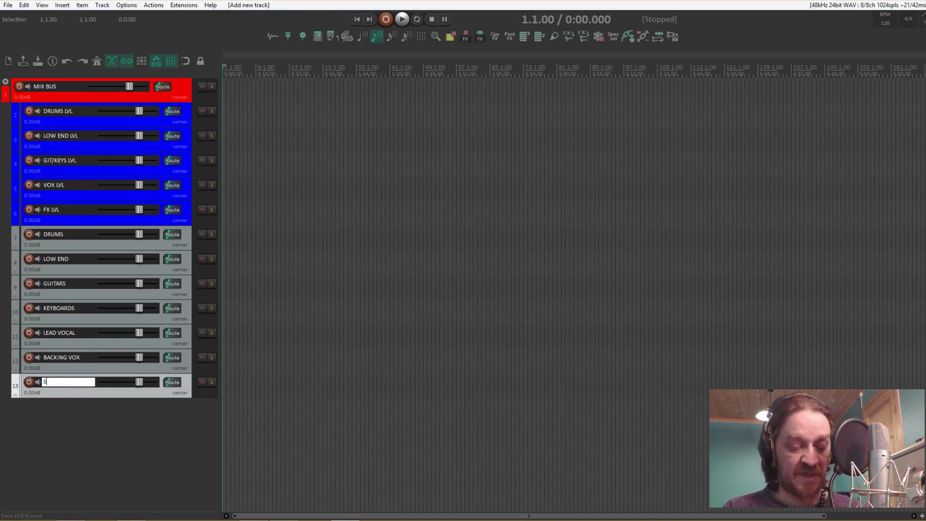
pyautogui.write('SFX')
pyautogui.press('Return')
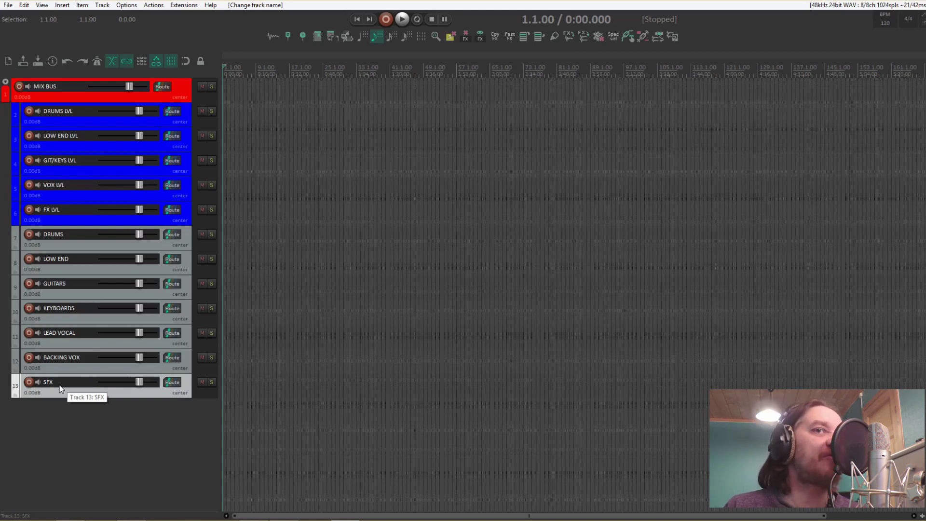
pyautogui.click(63, 406)
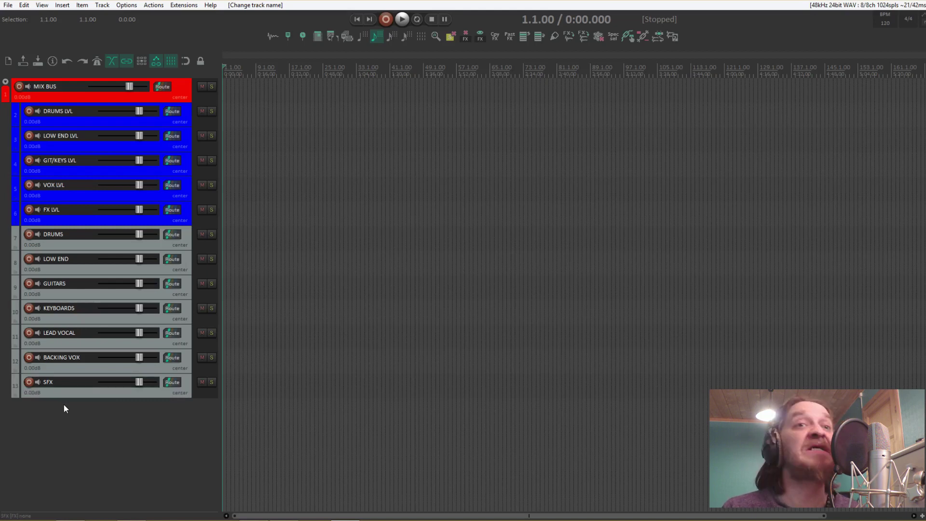
pyautogui.click(66, 241)
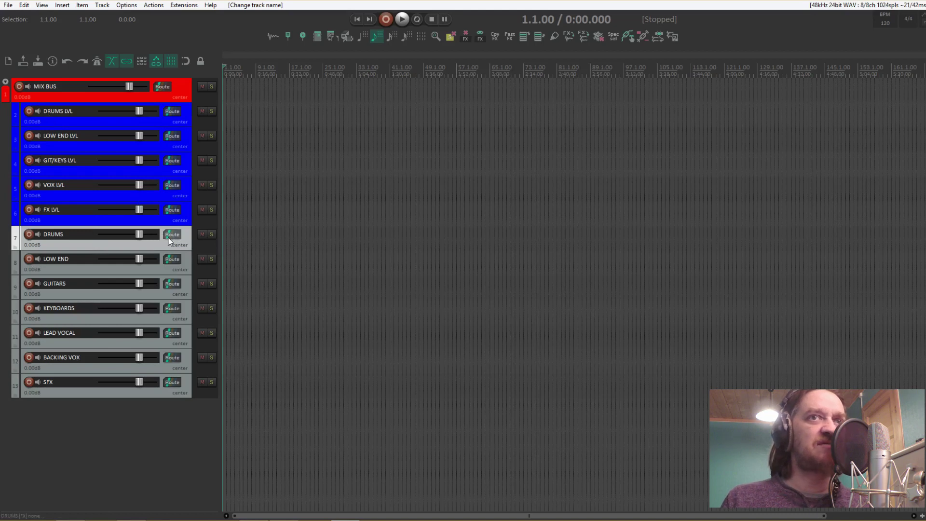
# Create a send from the DRUMS track to DRUMS LVL
pyautogui.moveTo(171, 238); pyautogui.dragTo(170, 113)
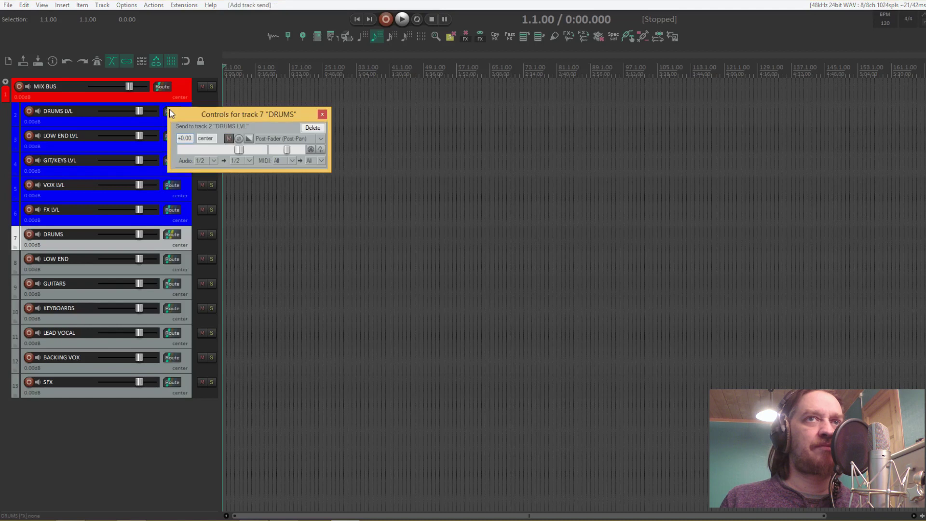
pyautogui.click(173, 234)
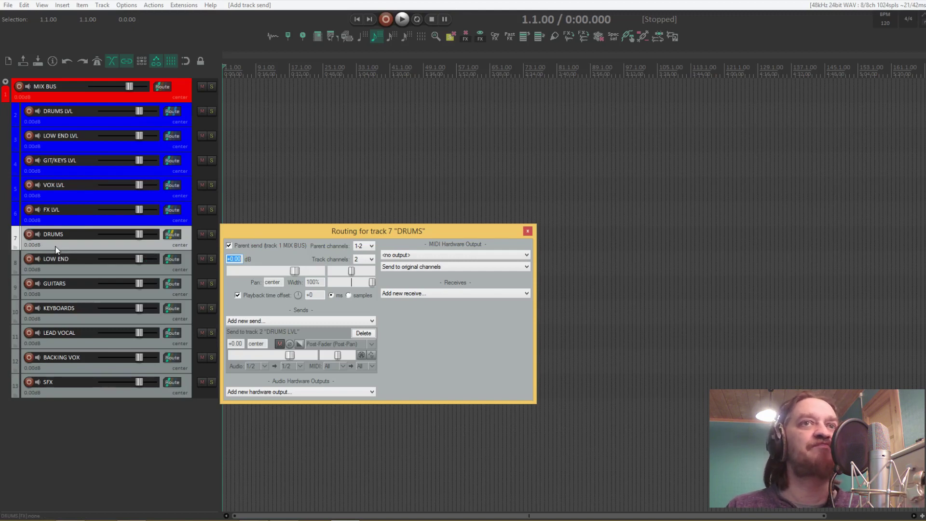
pyautogui.click(71, 120)
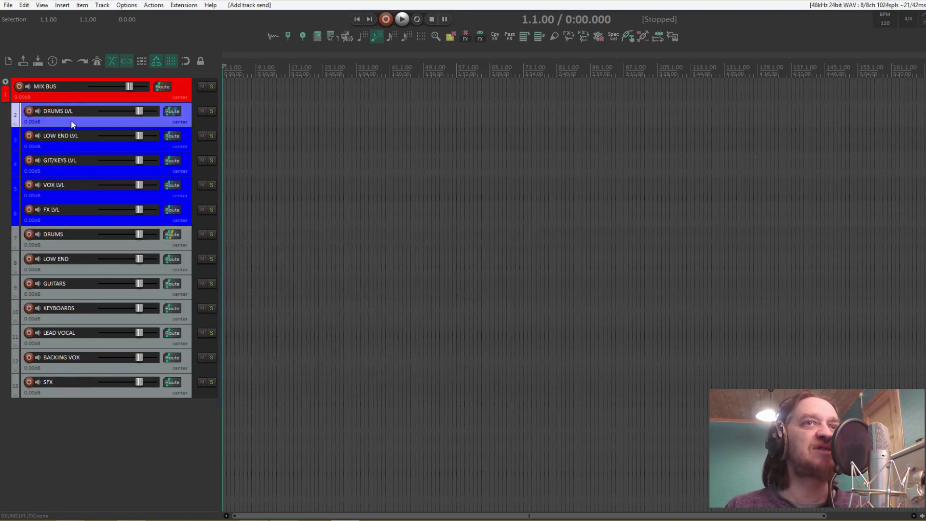
# Untick DRUMS's parent send so it no longer feeds MIX BUS directly
pyautogui.click(65, 97)
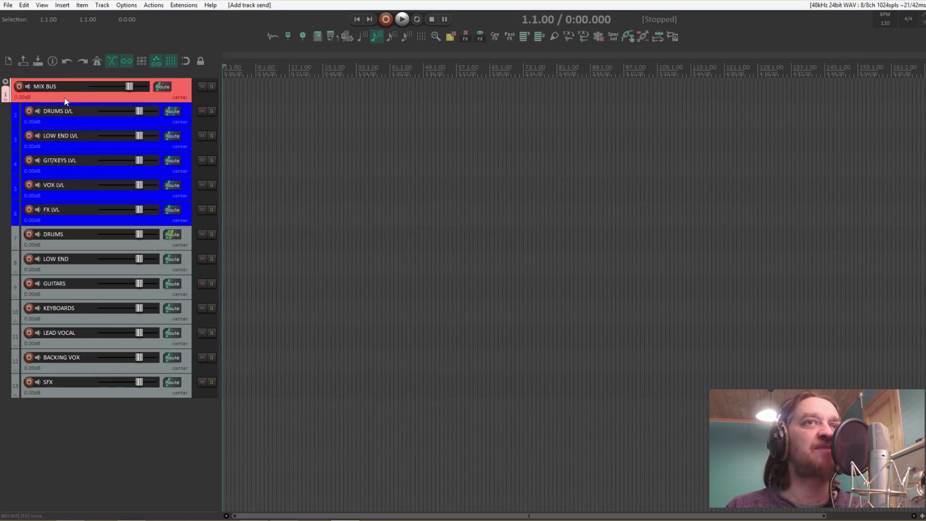
pyautogui.click(64, 248)
pyautogui.click(172, 234)
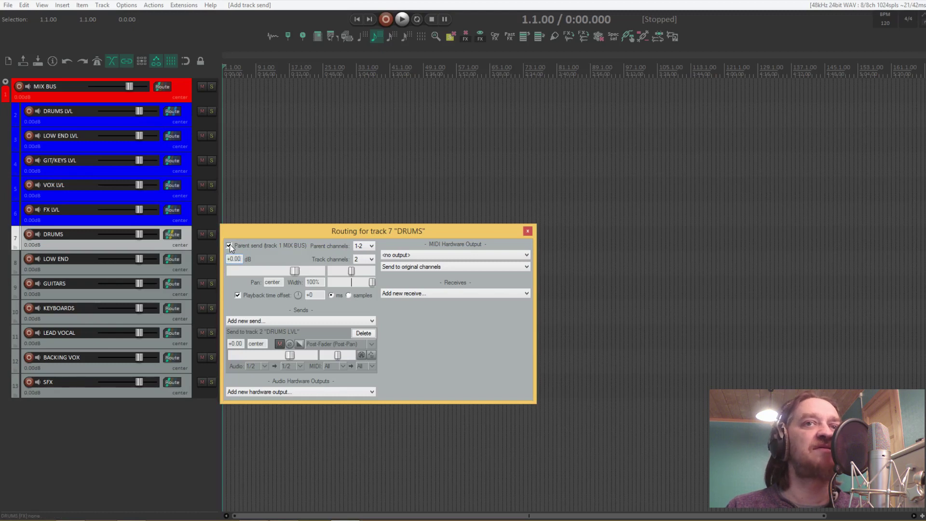
pyautogui.click(229, 245)
pyautogui.click(527, 231)
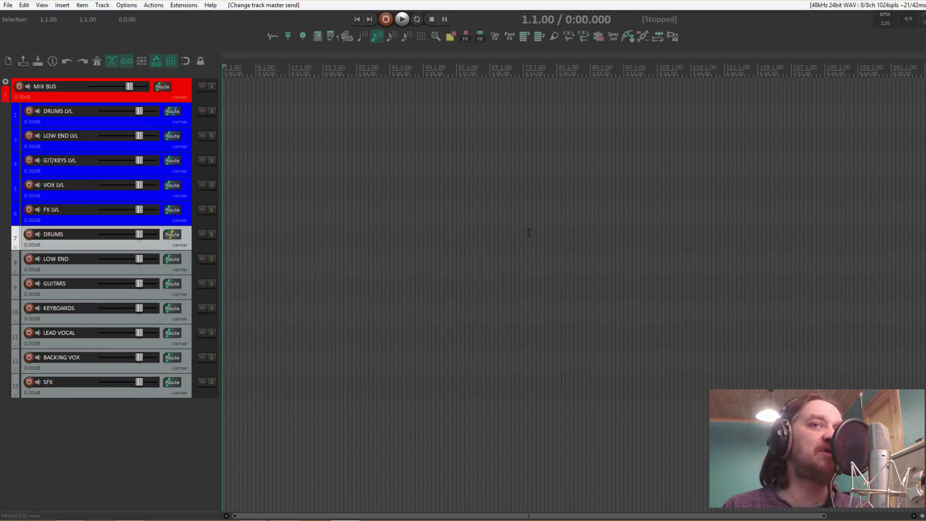
# In the Routing Matrix, disable MIX BUS parent sends for GUITARS, KEYBOARDS, LEAD VOCAL and BACKING VOX
pyautogui.rightClick(172, 259)
pyautogui.click(217, 274)
pyautogui.click(42, 5)
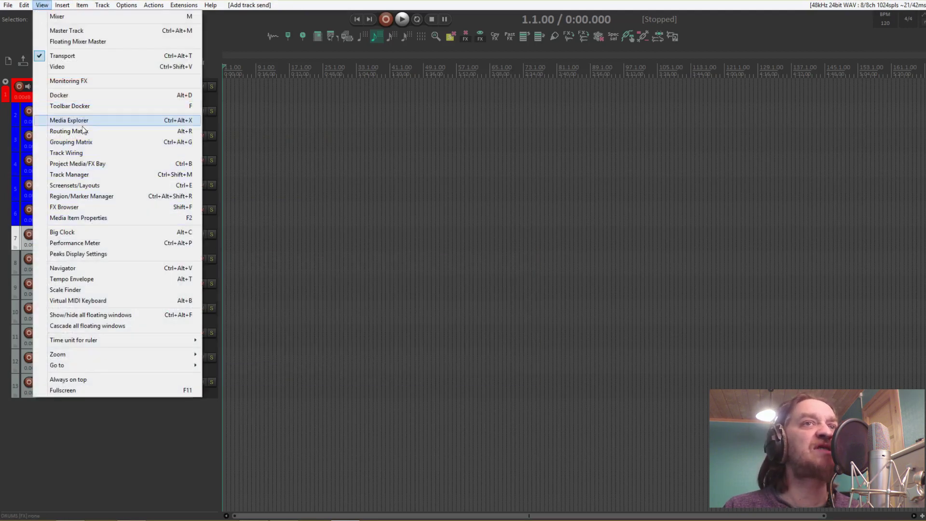
pyautogui.click(83, 131)
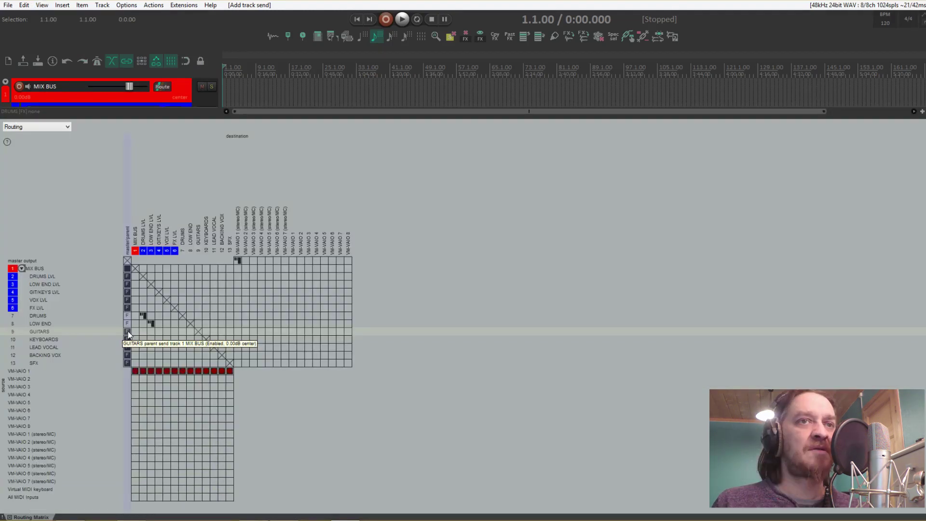
pyautogui.click(127, 332)
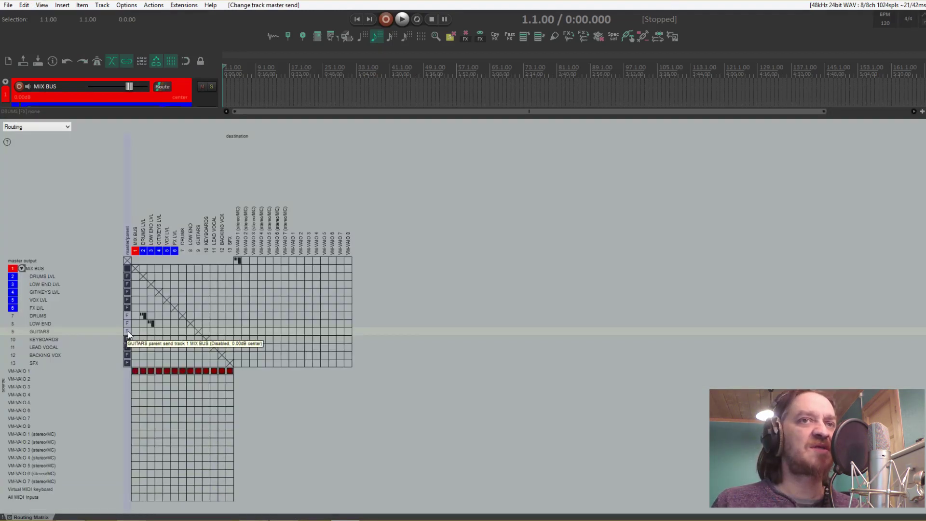
pyautogui.click(127, 340)
pyautogui.click(127, 347)
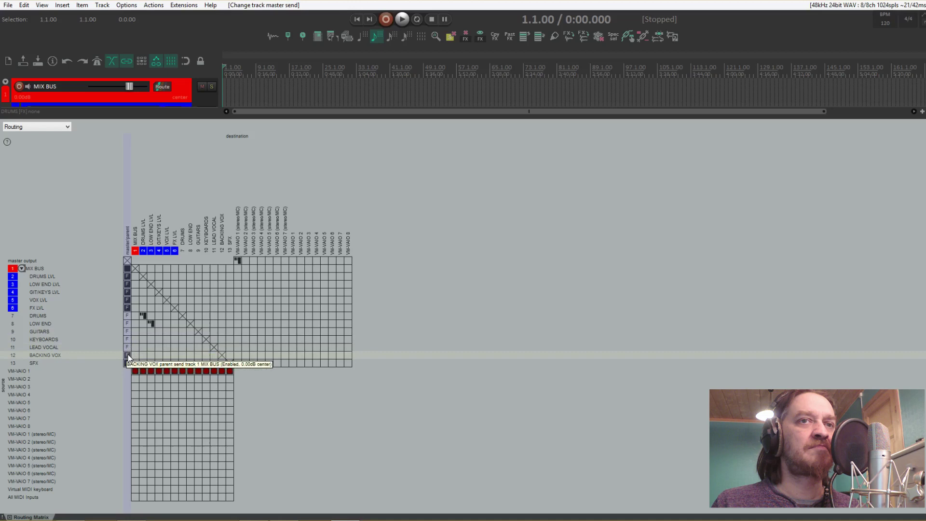
pyautogui.click(128, 356)
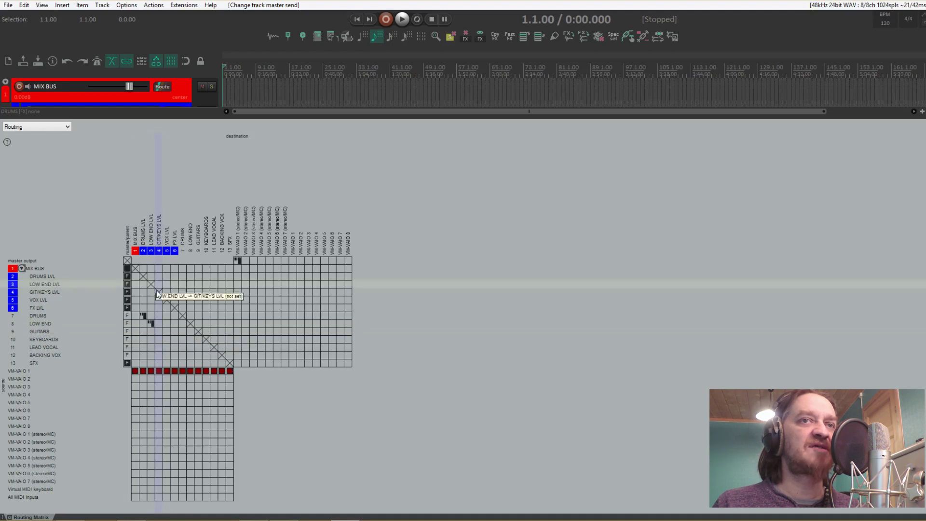
# Send GUITARS and KEYBOARDS to GIT/KEYS LVL, both vocals to VOX LVL, SFX to FX LVL
pyautogui.click(160, 331)
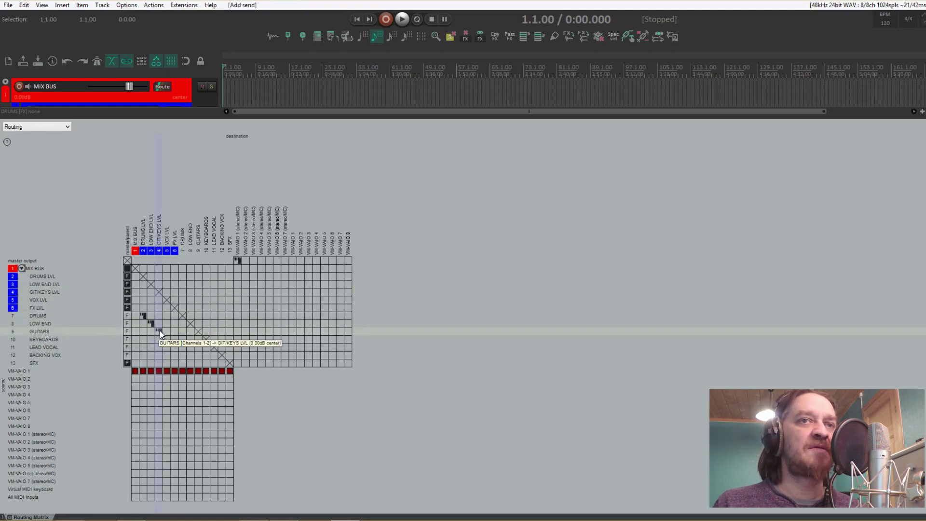
pyautogui.click(158, 339)
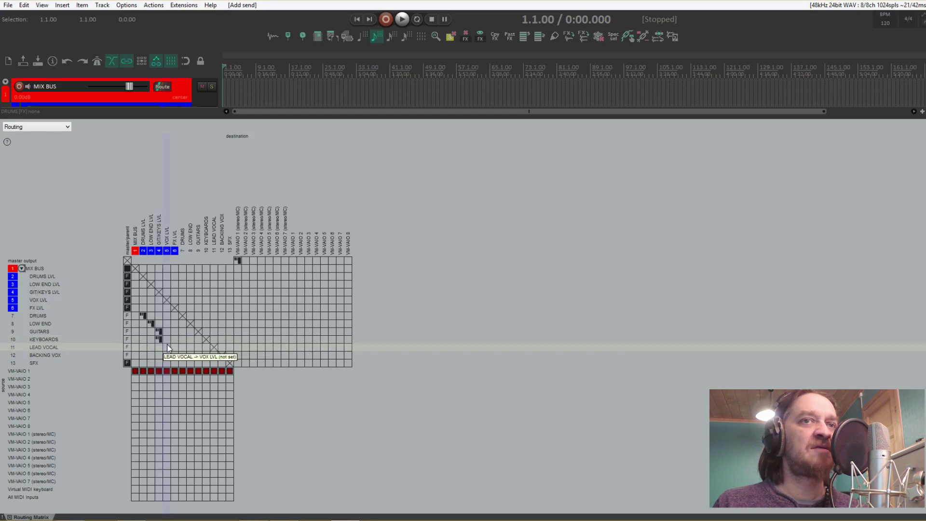
pyautogui.click(166, 347)
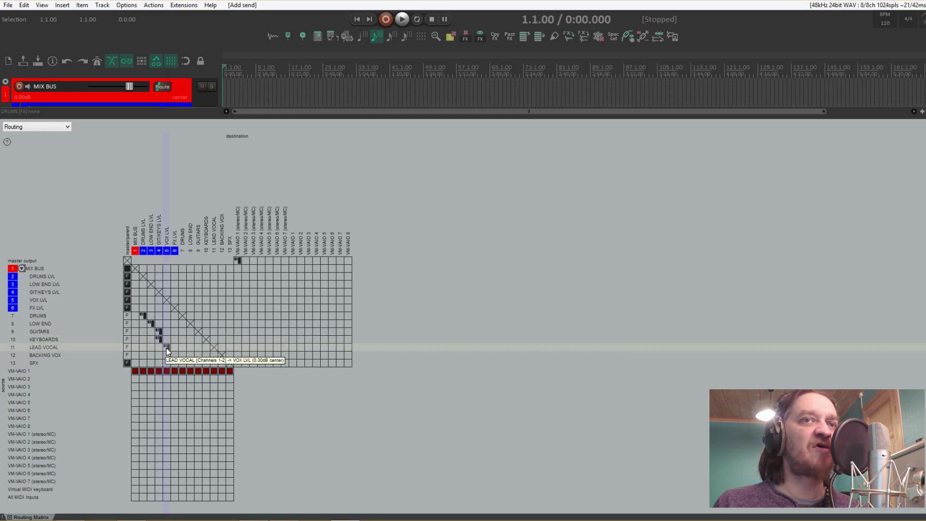
pyautogui.click(167, 356)
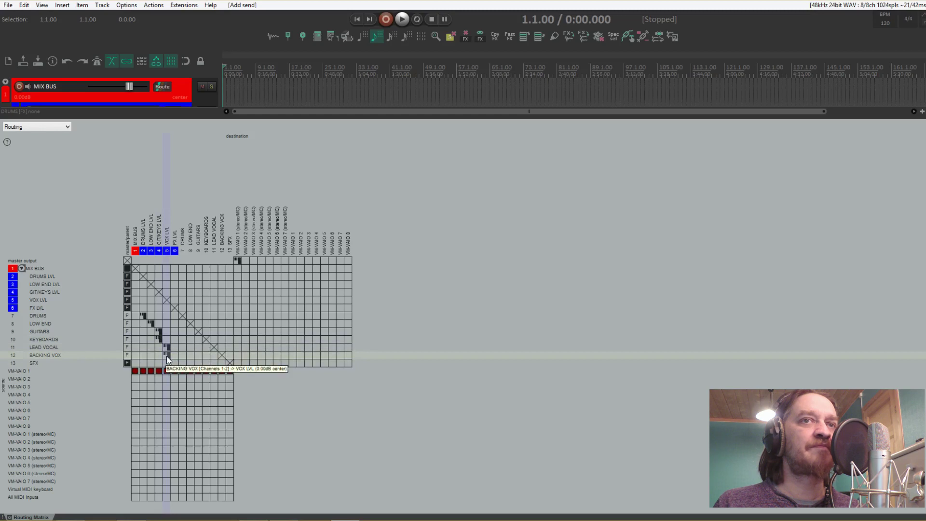
pyautogui.click(175, 364)
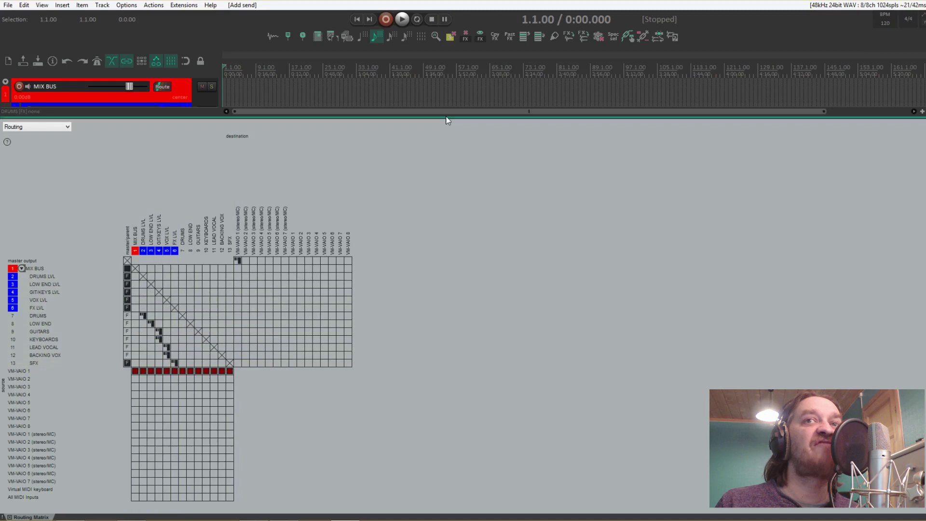
# Close the Routing Matrix and colour DRUMS green and LOW END orange
pyautogui.hotkey('ctrl', 'alt', 'r')
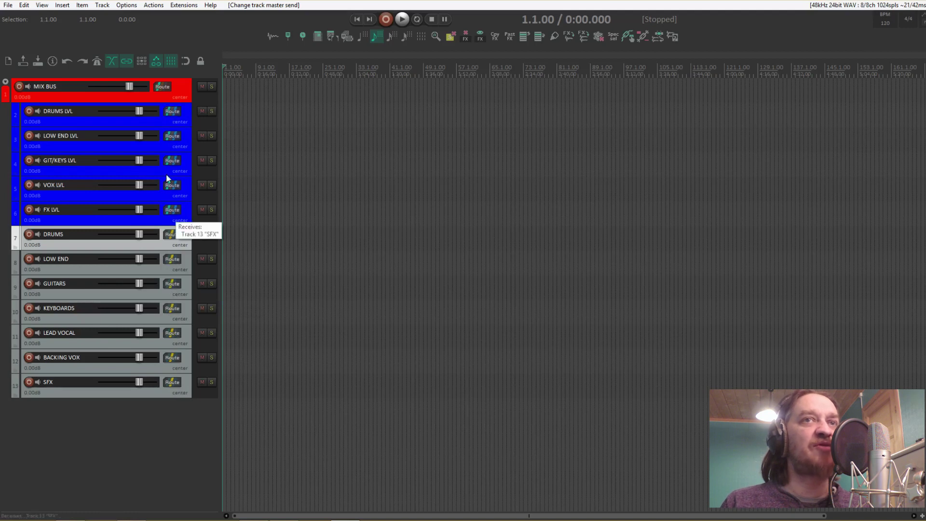
pyautogui.doubleClick(155, 91)
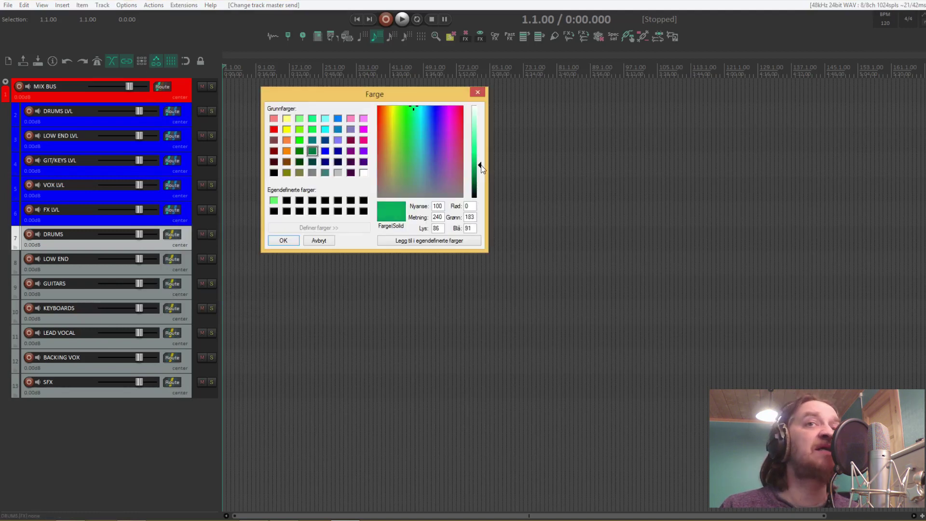
pyautogui.click(291, 245)
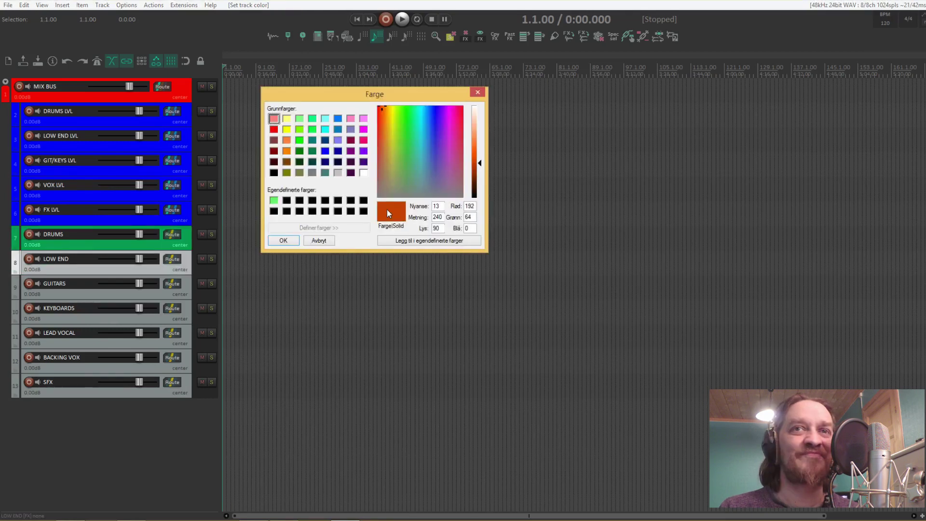
pyautogui.click(280, 240)
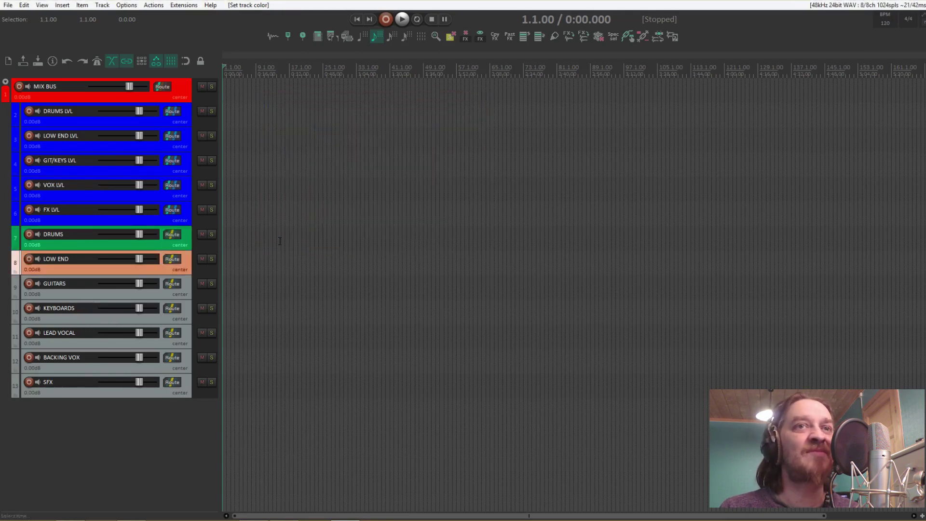
# Colour GUITARS blue and KEYBOARDS purple
pyautogui.click(74, 295)
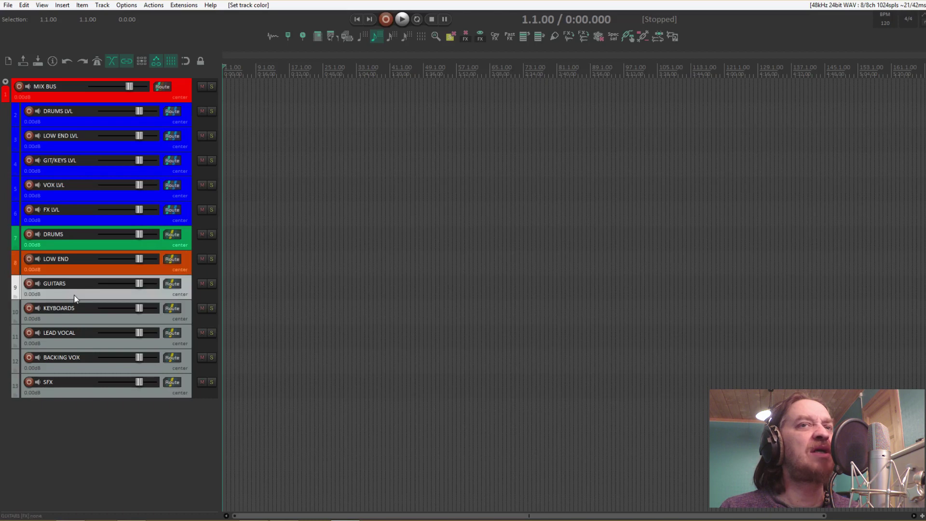
pyautogui.hotkey('shift', 'c')
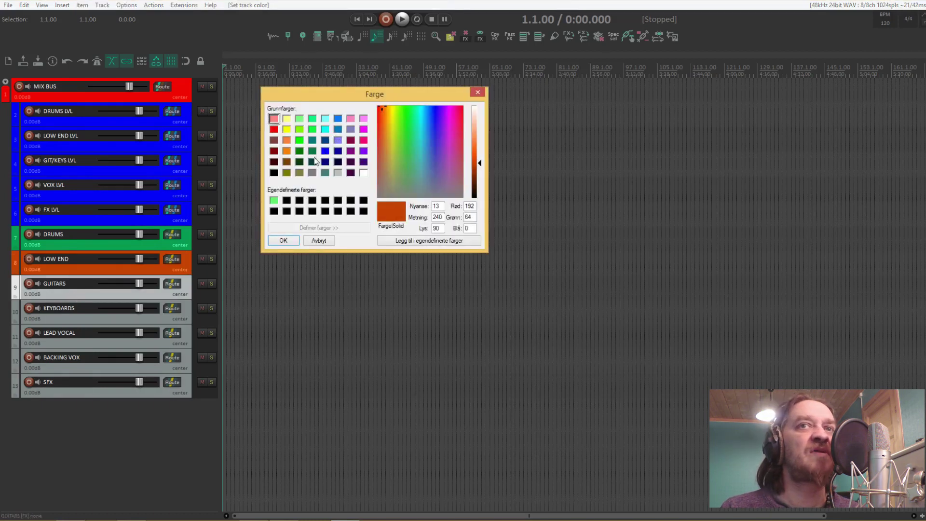
pyautogui.click(338, 118)
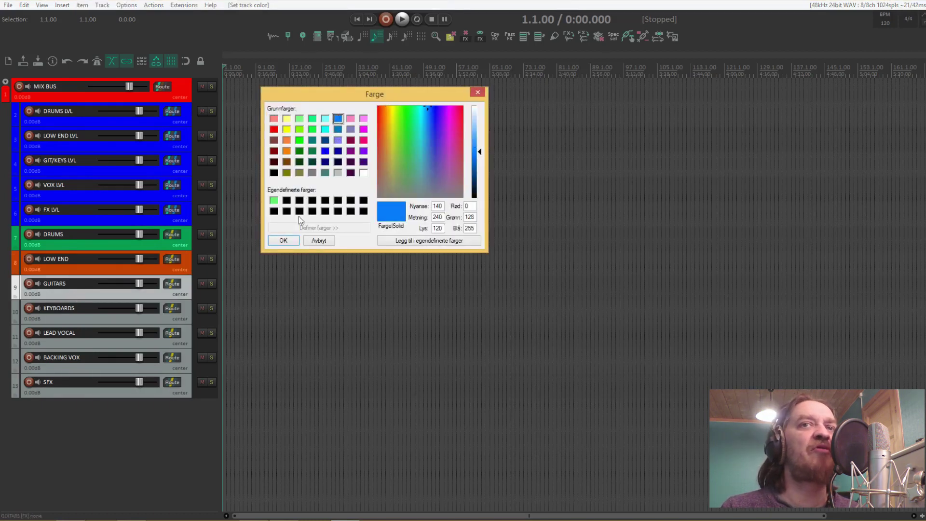
pyautogui.click(283, 241)
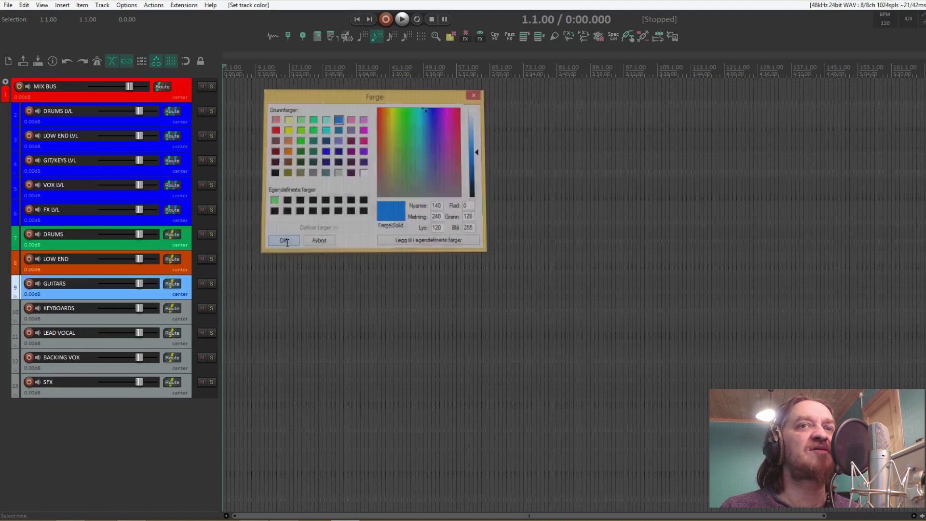
pyautogui.rightClick(99, 319)
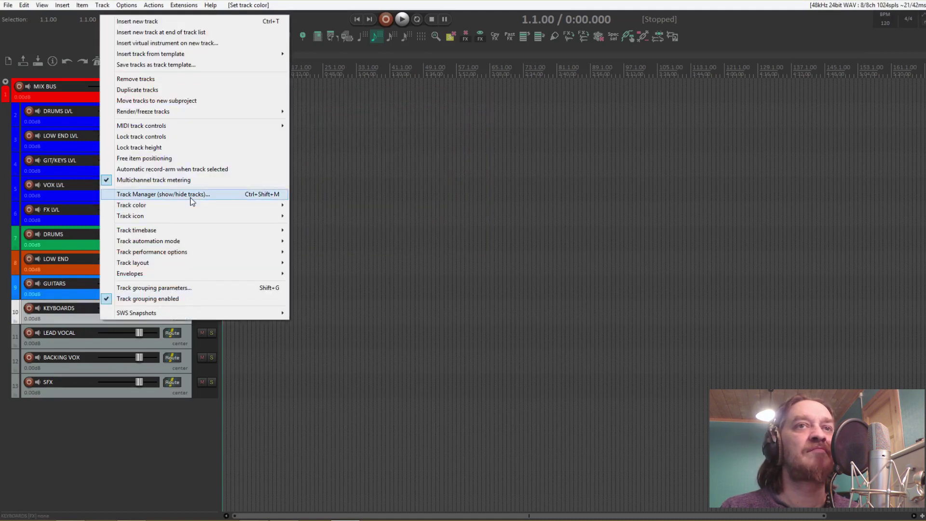
pyautogui.moveTo(193, 206)
pyautogui.click(365, 206)
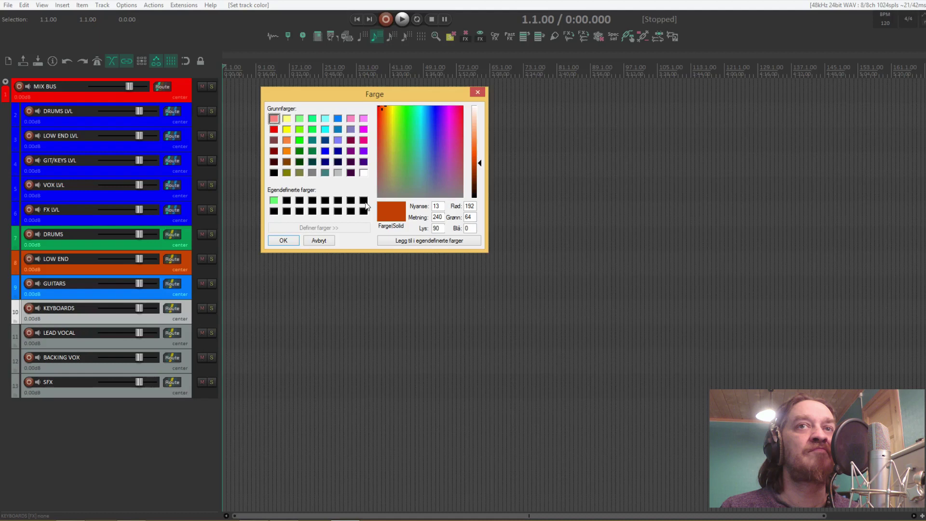
pyautogui.click(364, 150)
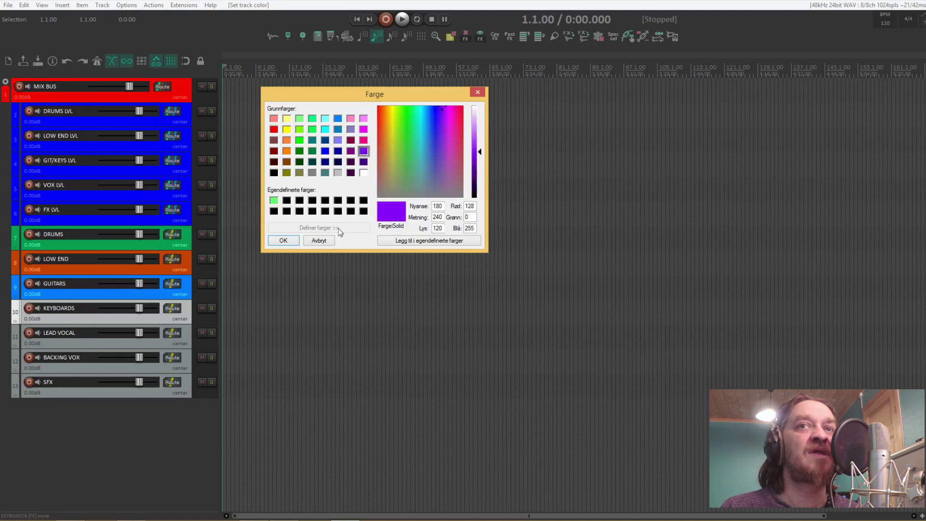
pyautogui.click(283, 240)
# Colour LEAD VOCAL yellow and BACKING VOX light orange
pyautogui.press('Down')
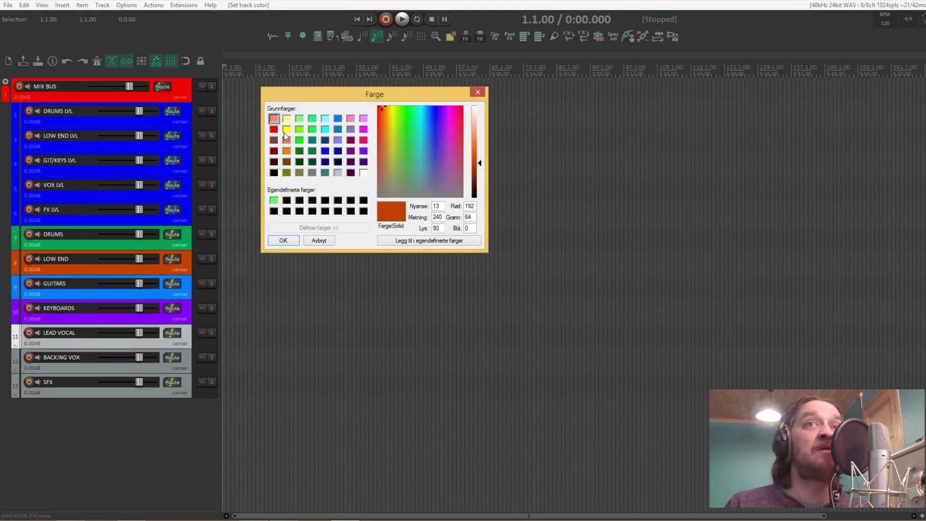
pyautogui.click(285, 130)
pyautogui.click(283, 240)
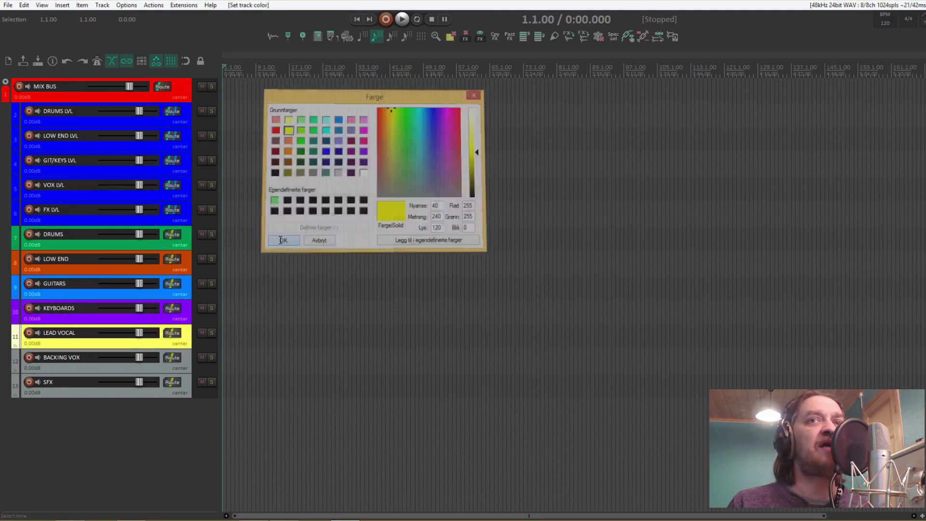
pyautogui.click(80, 372)
pyautogui.rightClick(80, 372)
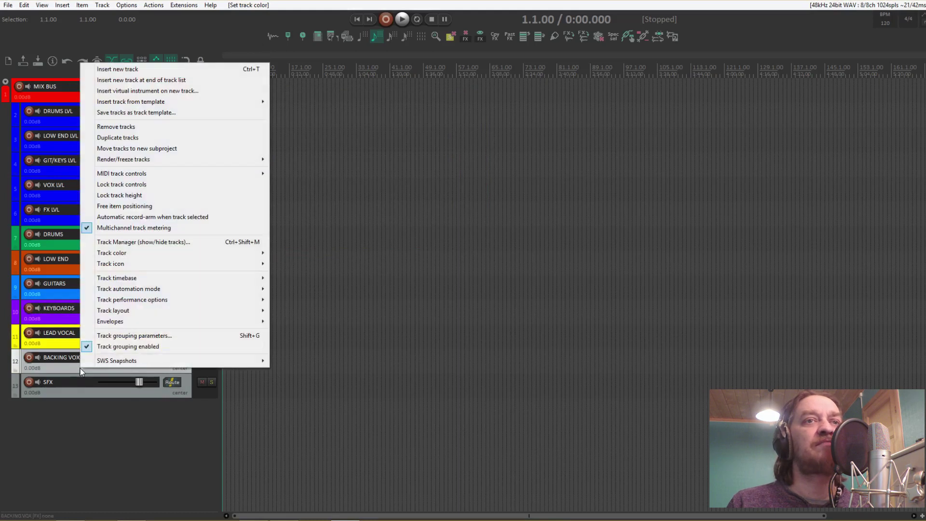
pyautogui.click(134, 253)
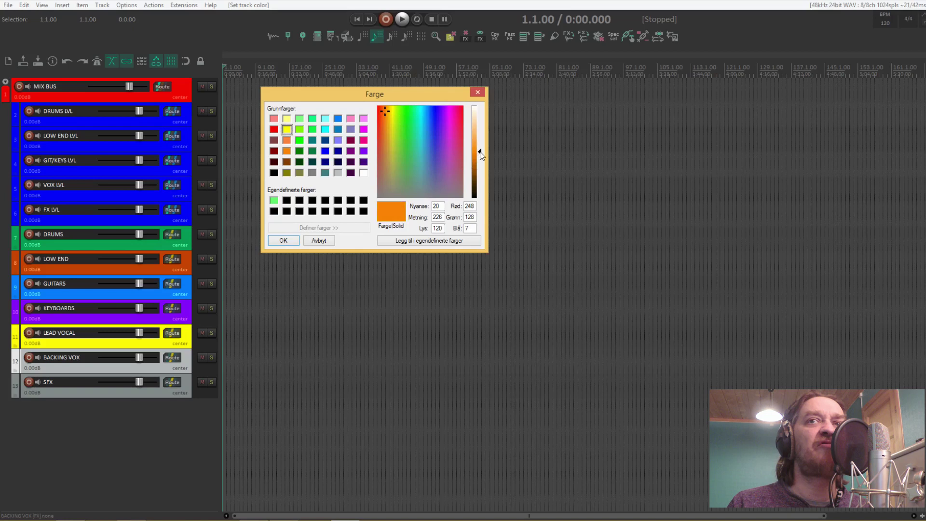
pyautogui.moveTo(481, 152); pyautogui.dragTo(480, 140)
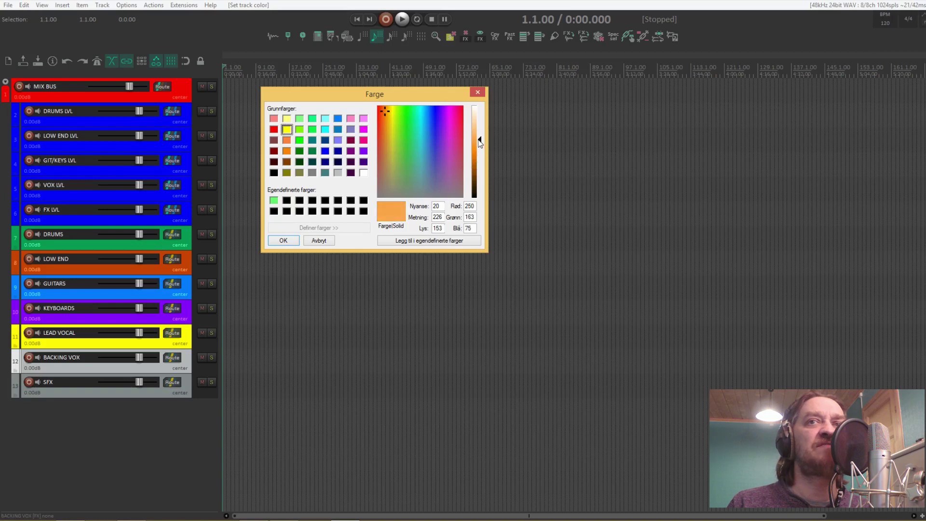
pyautogui.click(272, 240)
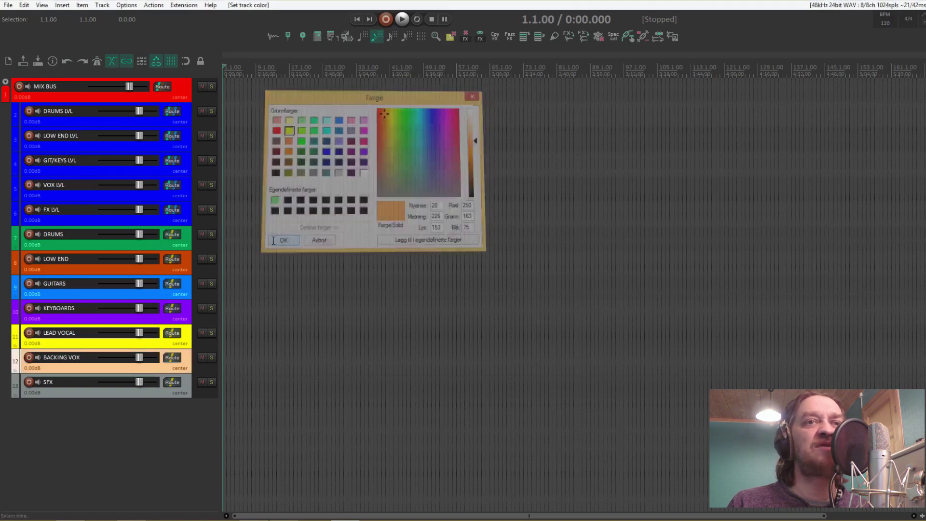
# Colour SFX a light lavender and deselect it
pyautogui.doubleClick(94, 392)
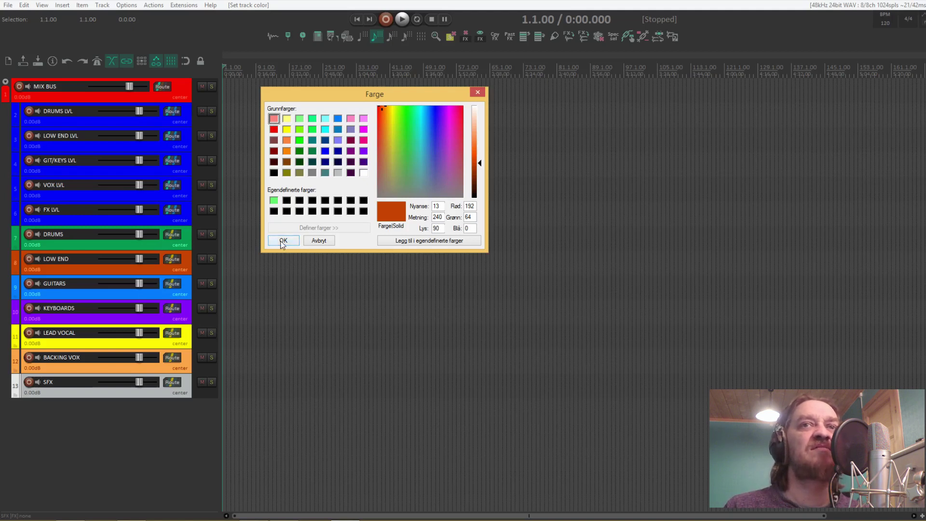
pyautogui.click(350, 129)
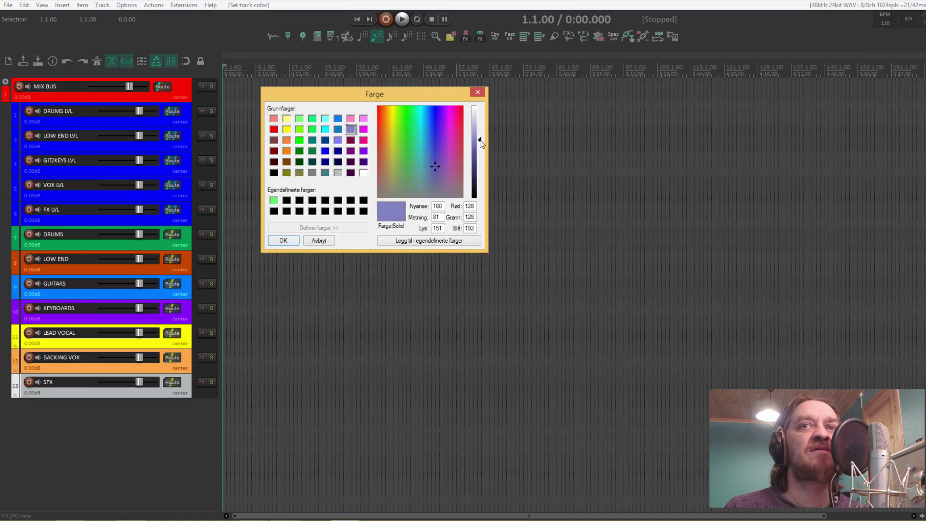
pyautogui.moveTo(481, 142); pyautogui.dragTo(481, 137)
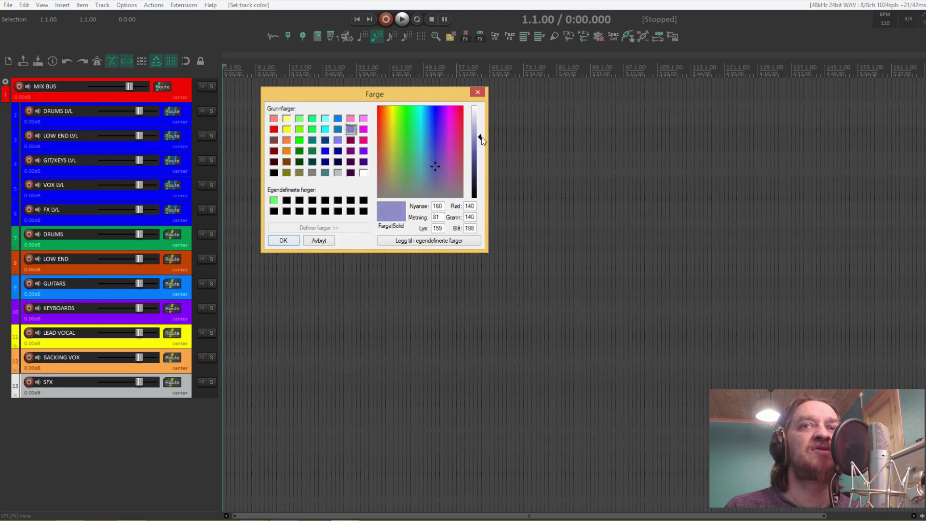
pyautogui.click(290, 242)
pyautogui.click(37, 485)
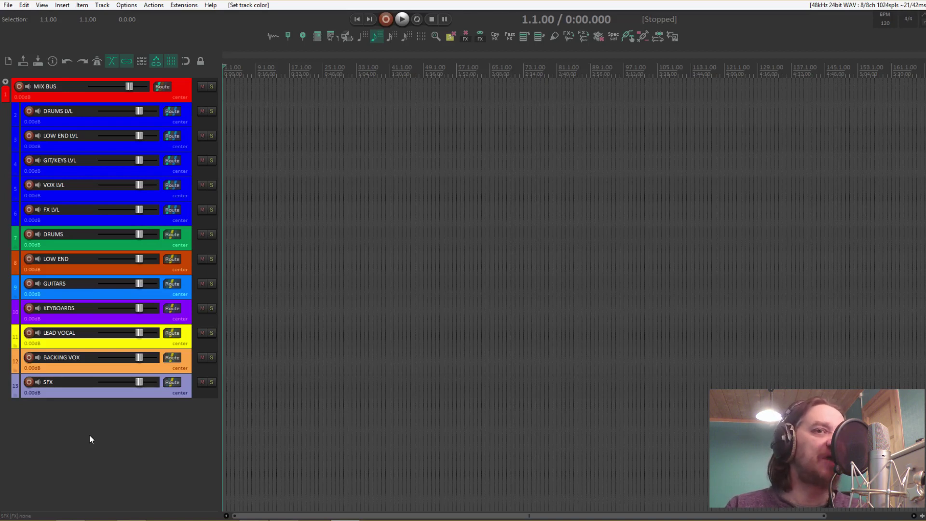
# Insert six new tracks below SFX and colour them magenta
pyautogui.rightClick(103, 418)
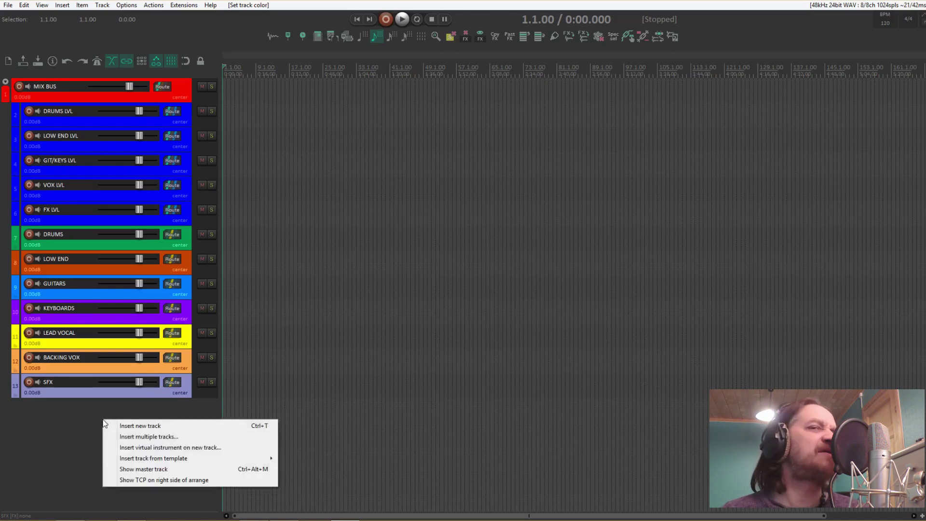
pyautogui.click(125, 437)
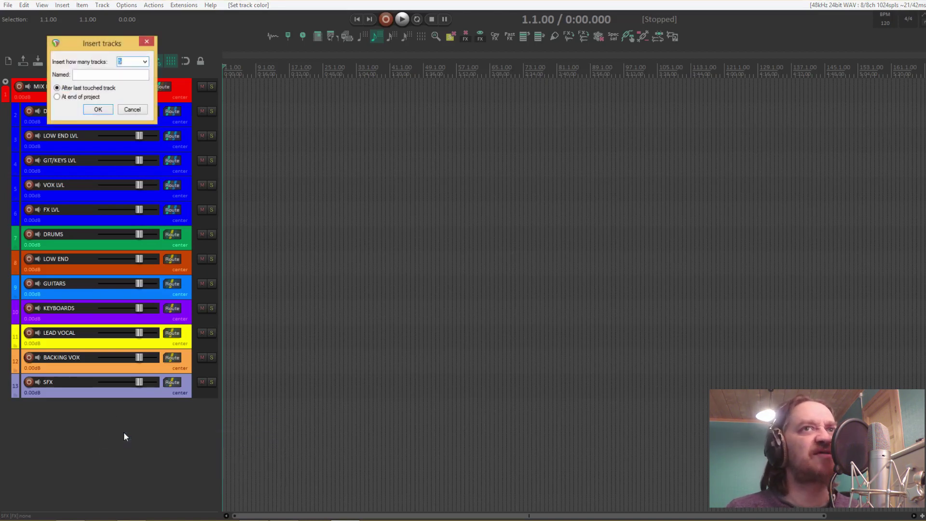
pyautogui.press('Return')
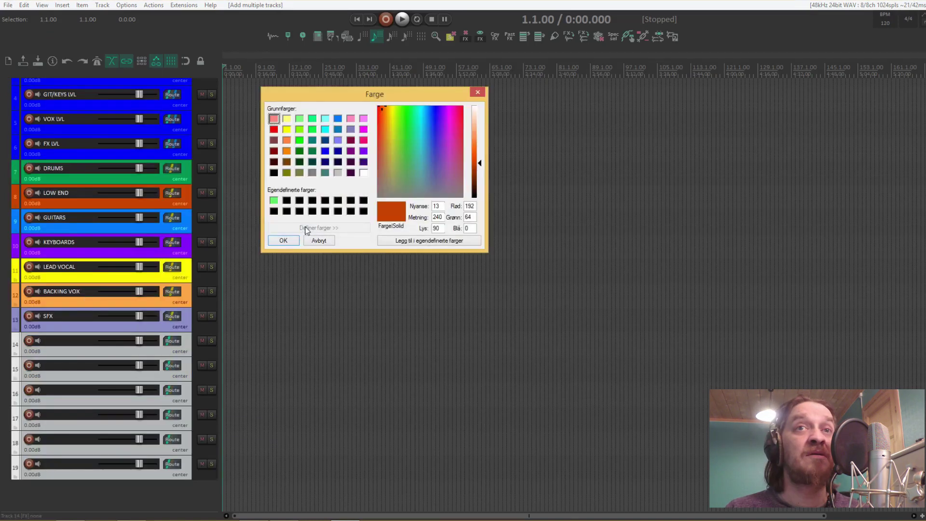
pyautogui.click(363, 129)
pyautogui.click(283, 241)
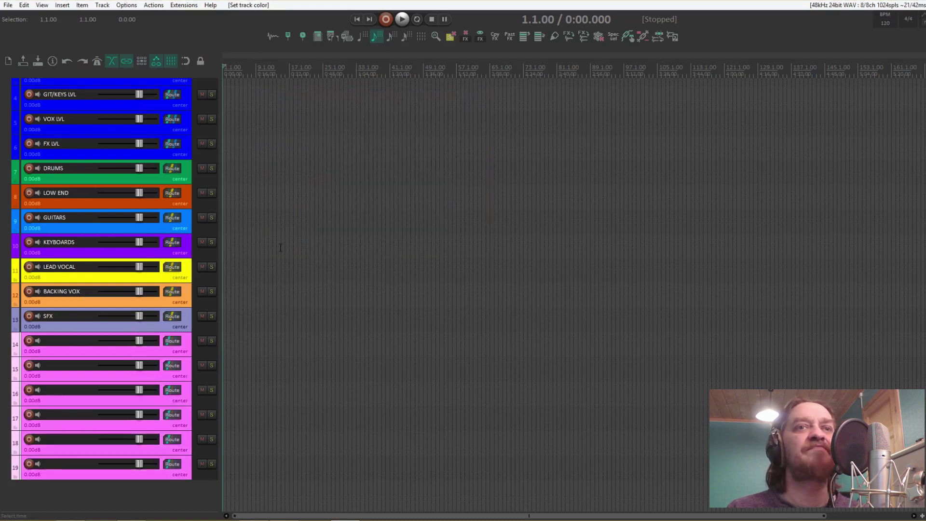
# Name the first three new tracks VERB 1, VERB 2 and VERB 3
pyautogui.doubleClick(67, 341)
pyautogui.write('VERB')
pyautogui.press('Tab')
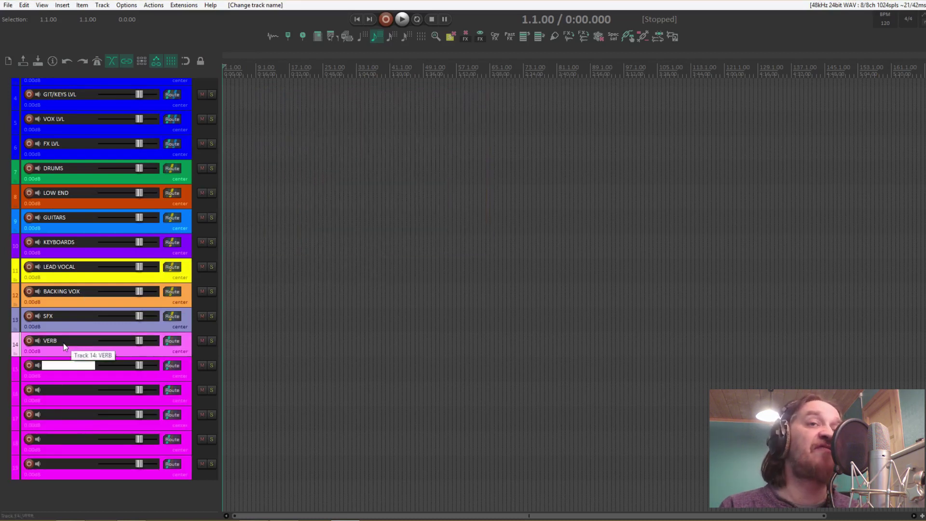
pyautogui.write('VERB 2')
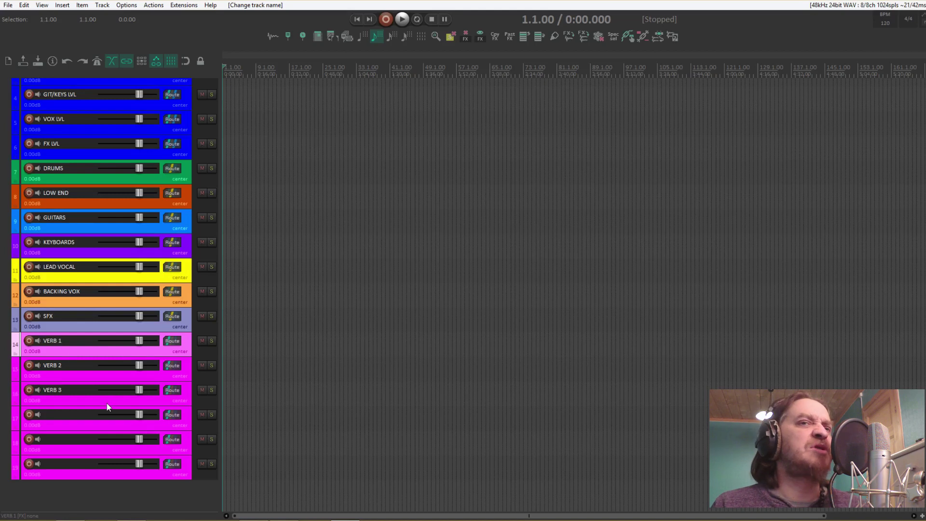
pyautogui.click(107, 407)
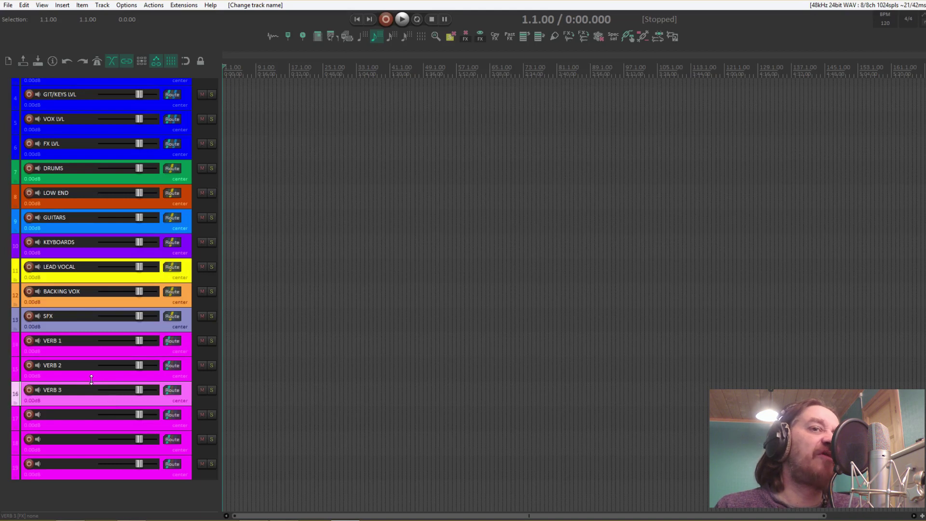
# Name the remaining tracks SLAP, DELAY and MOD, then clear the selection
pyautogui.click(70, 423)
pyautogui.doubleClick(68, 417)
pyautogui.write('SLAP')
pyautogui.press('Return')
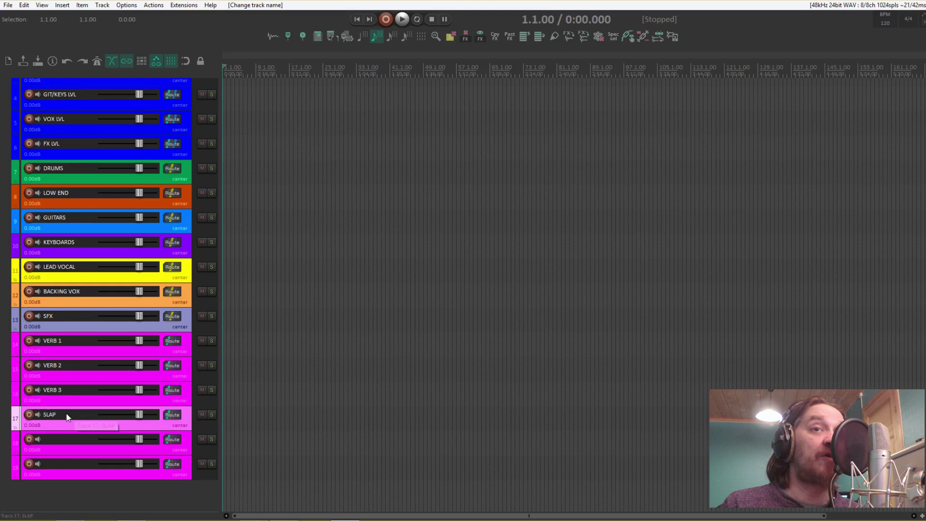
pyautogui.doubleClick(54, 440)
pyautogui.write('DELAY')
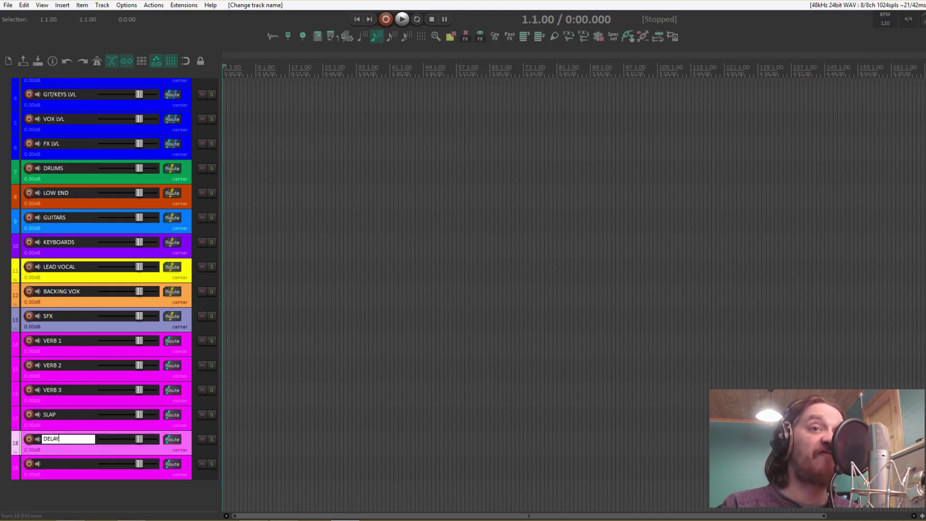
pyautogui.press('Return')
pyautogui.doubleClick(56, 463)
pyautogui.write('MOD')
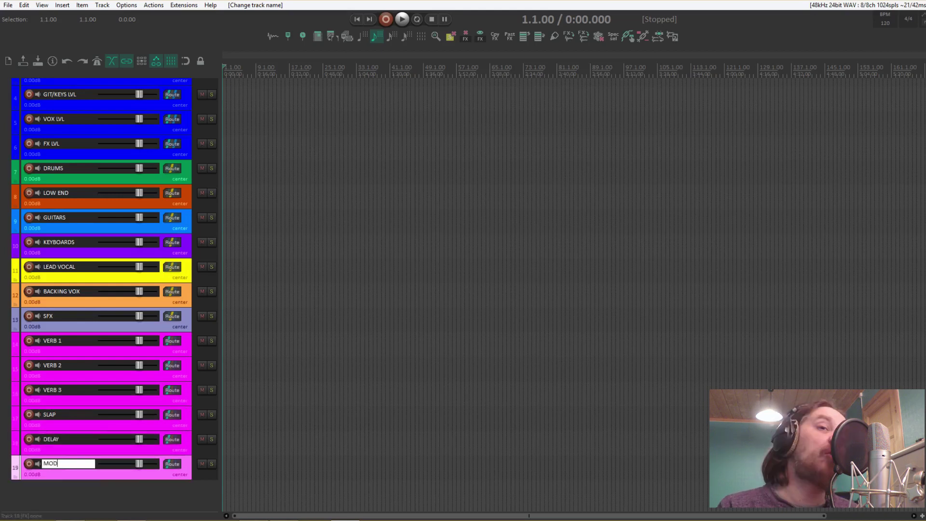
pyautogui.press('Return')
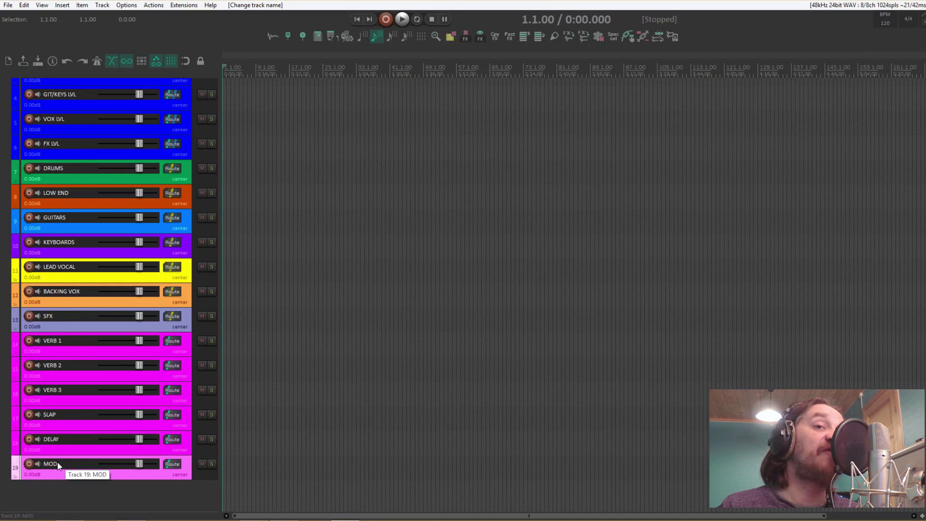
pyautogui.click(59, 492)
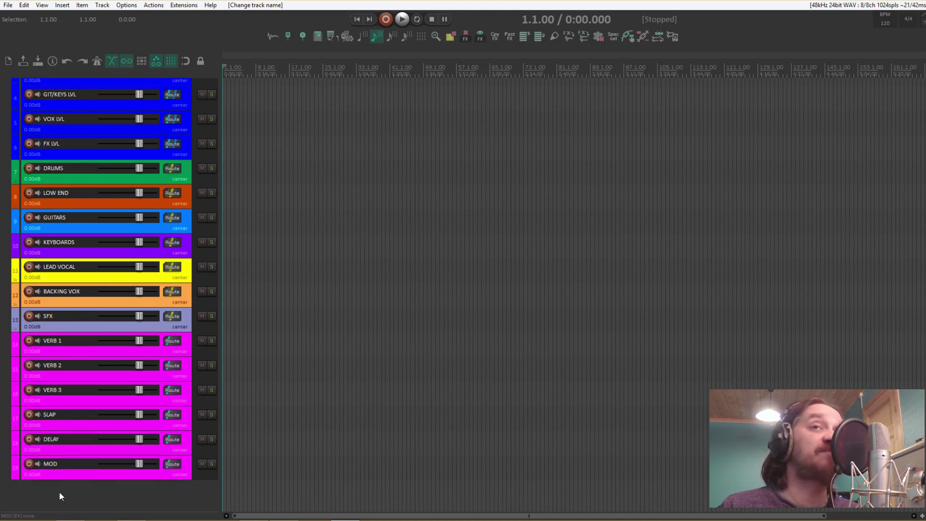
# In the Routing Matrix, disable MOD's parent send and route VERB 1 through MOD into FX LVL
pyautogui.scroll(3, 153, 246)
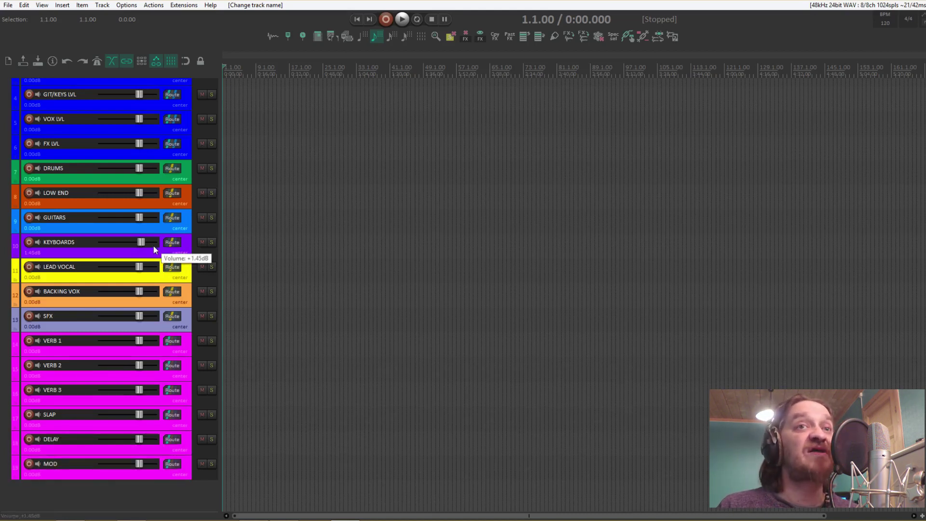
pyautogui.scroll(-3, 153, 246)
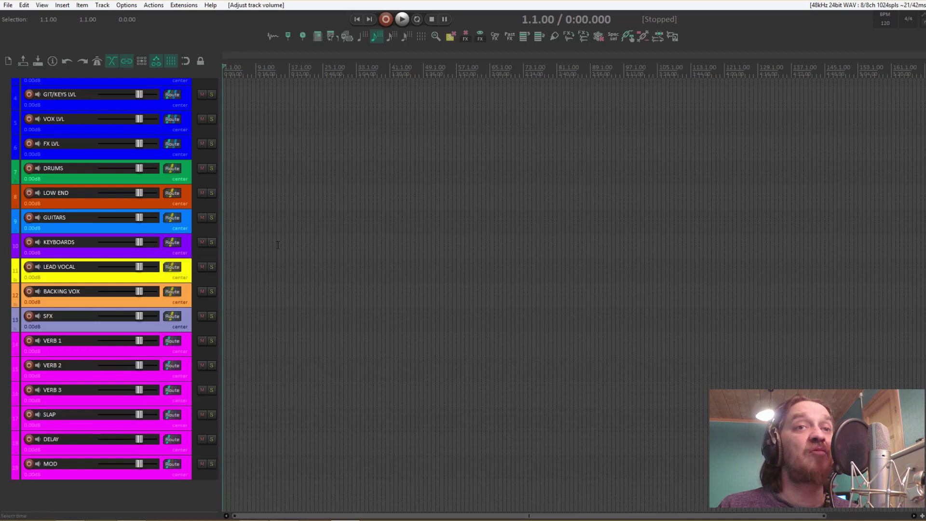
pyautogui.scroll(3, 91, 300)
pyautogui.scroll(-3, 91, 300)
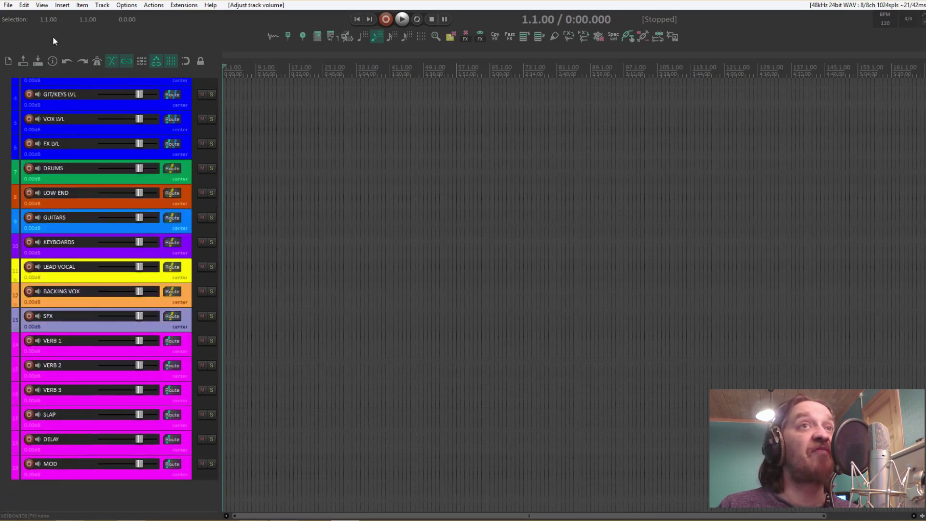
pyautogui.scroll(3, 107, 105)
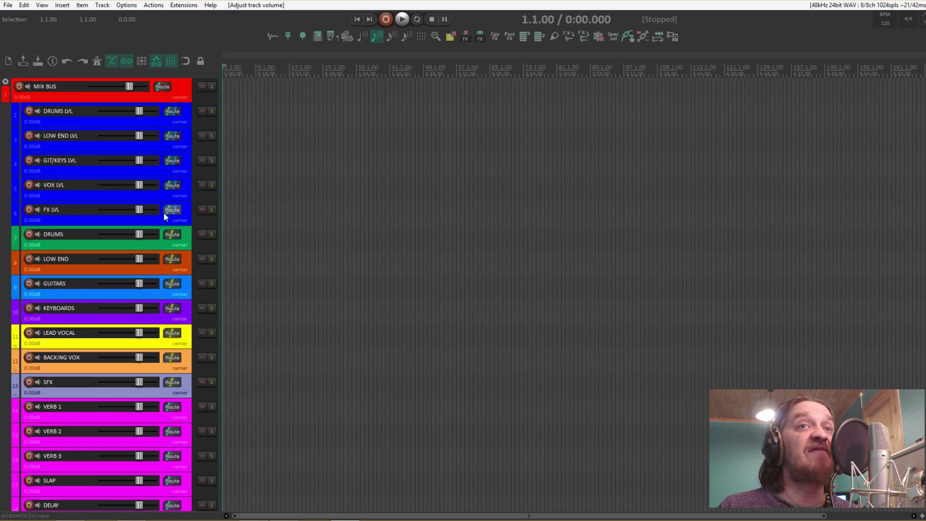
pyautogui.hotkey('alt', 'r')
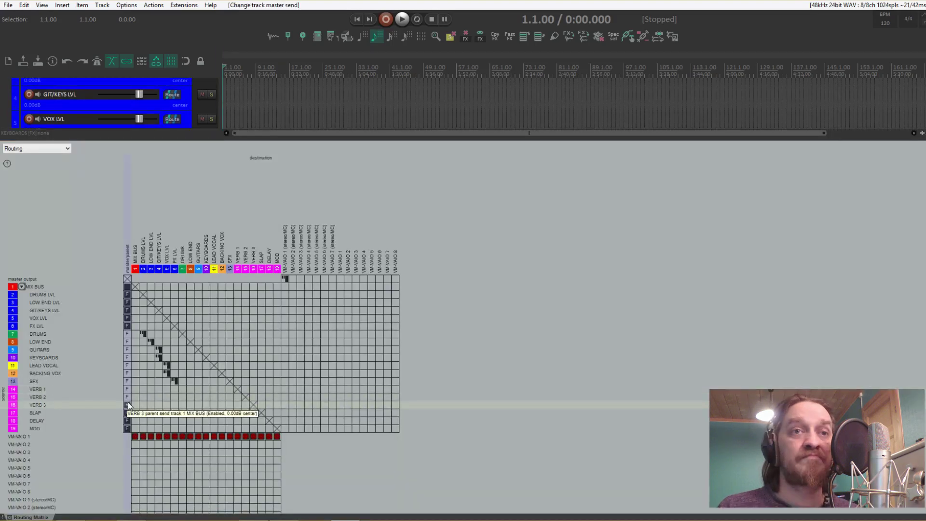
pyautogui.click(127, 429)
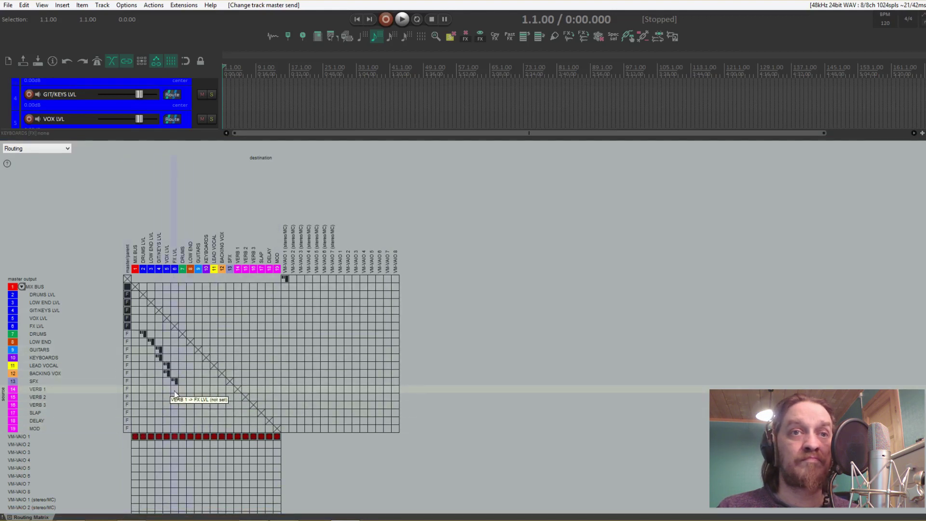
pyautogui.moveTo(174, 393); pyautogui.dragTo(175, 431)
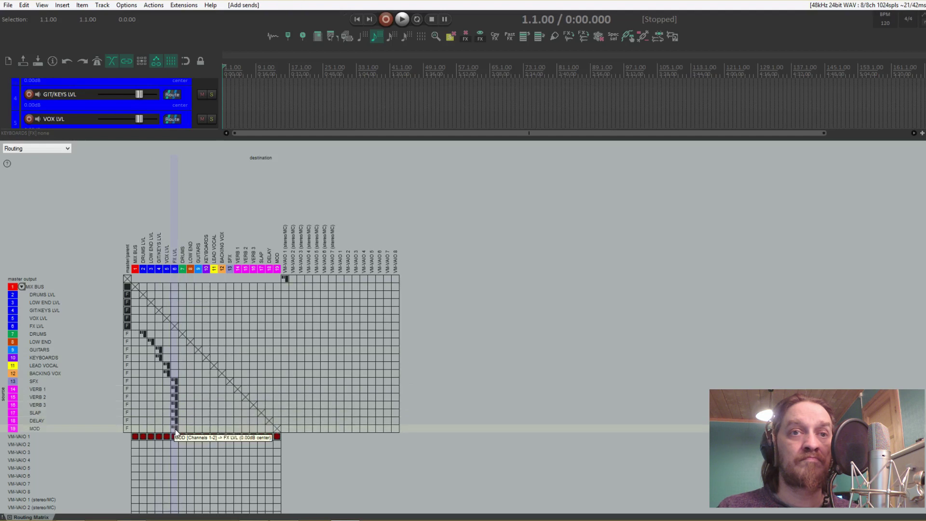
pyautogui.hotkey('alt', 'r')
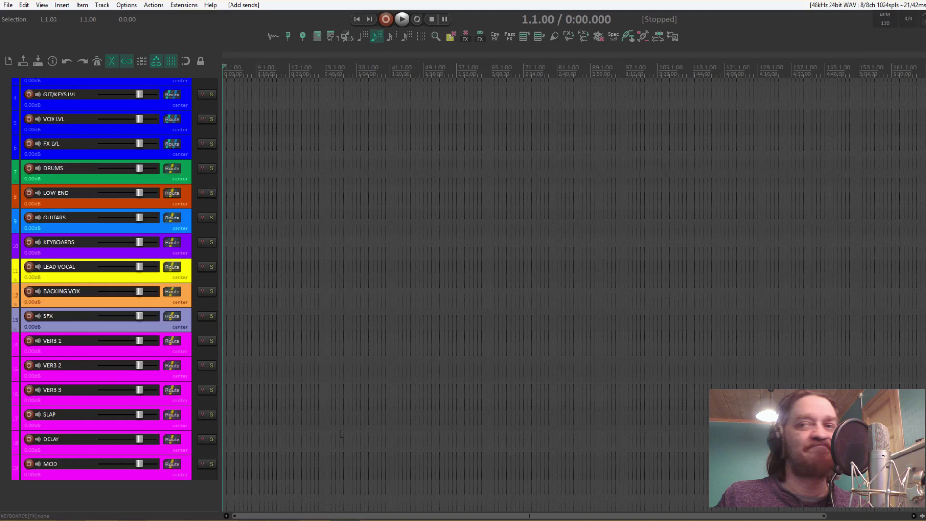
# Start saving the project as a template, then cancel without saving
pyautogui.click(8, 5)
pyautogui.moveTo(144, 101)
pyautogui.click(193, 96)
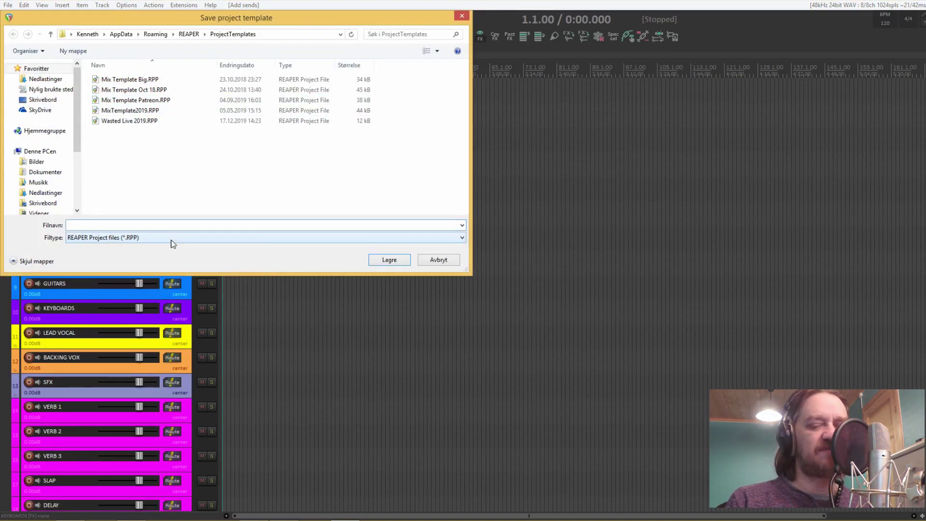
pyautogui.press('Escape')
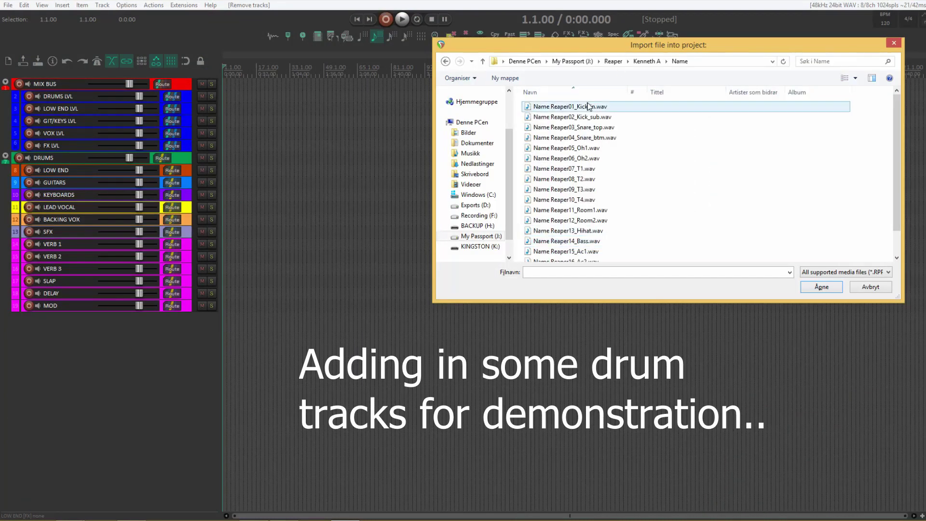
# Import the drum WAVs Kick_in through Hihat, placing each file on its own new track
pyautogui.click(588, 106)
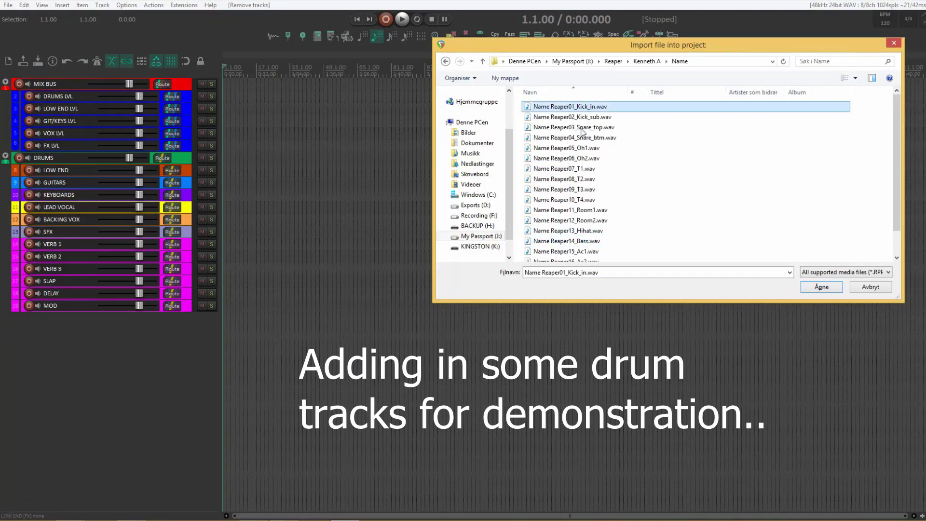
pyautogui.keyDown('shift'); pyautogui.click(563, 231); pyautogui.keyUp('shift')
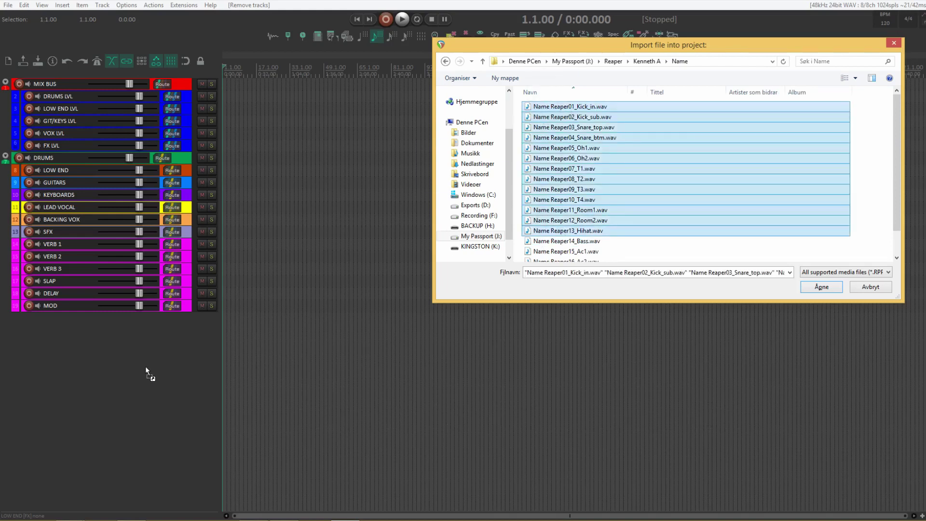
pyautogui.press('Return')
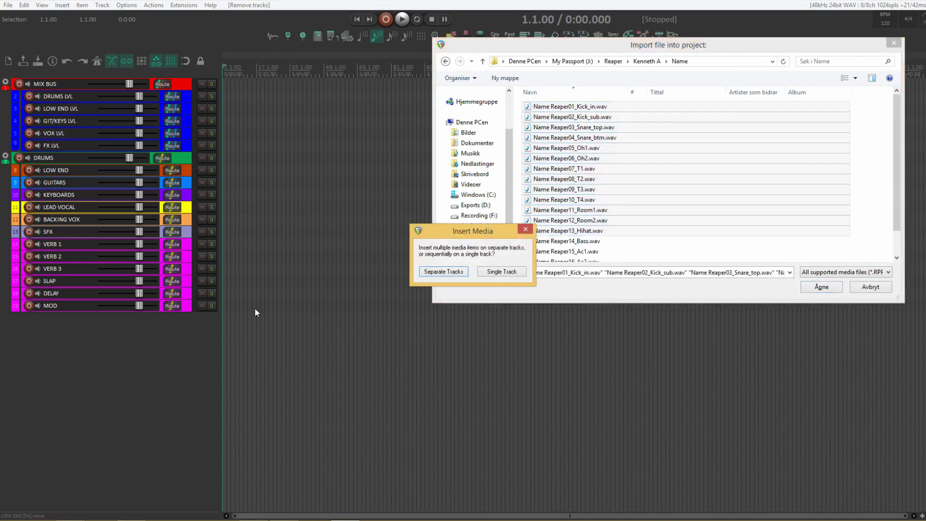
pyautogui.click(424, 271)
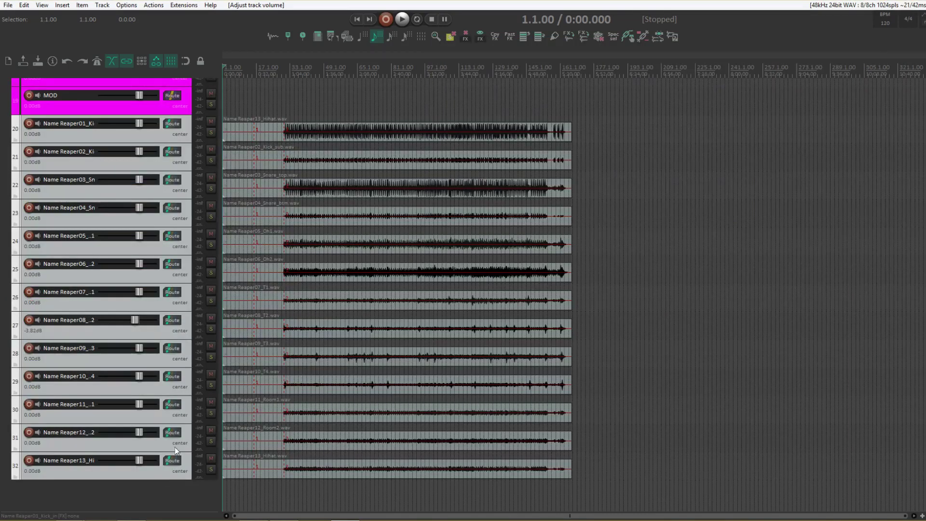
pyautogui.scroll(10, 396, 368)
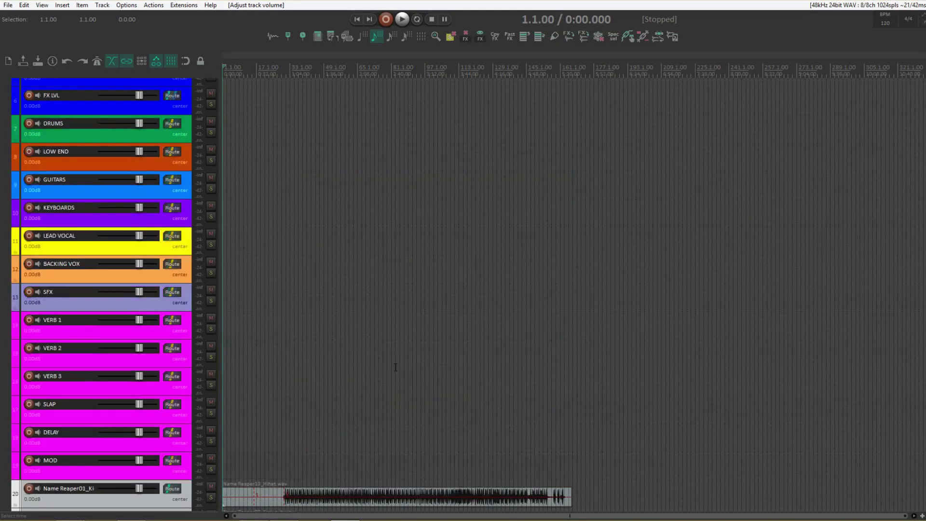
pyautogui.scroll(-1, 396, 367)
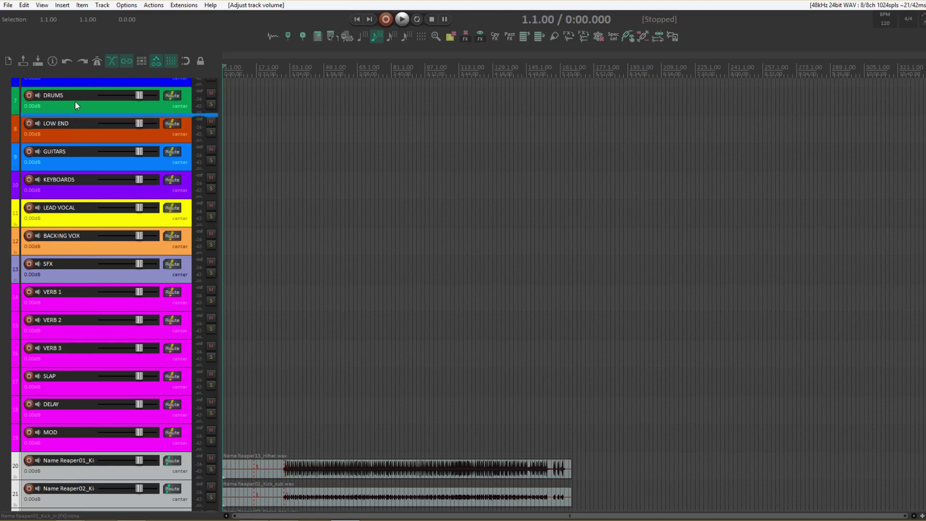
# Move the thirteen green drum tracks under the DRUMS folder, above LOW END, and stop playback
pyautogui.moveTo(75, 102); pyautogui.dragTo(75, 102)
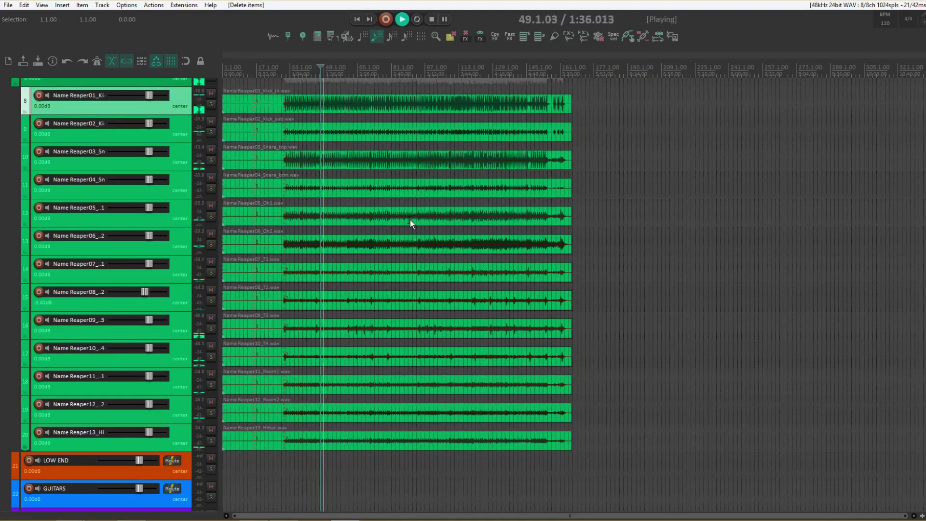
pyautogui.press('space')
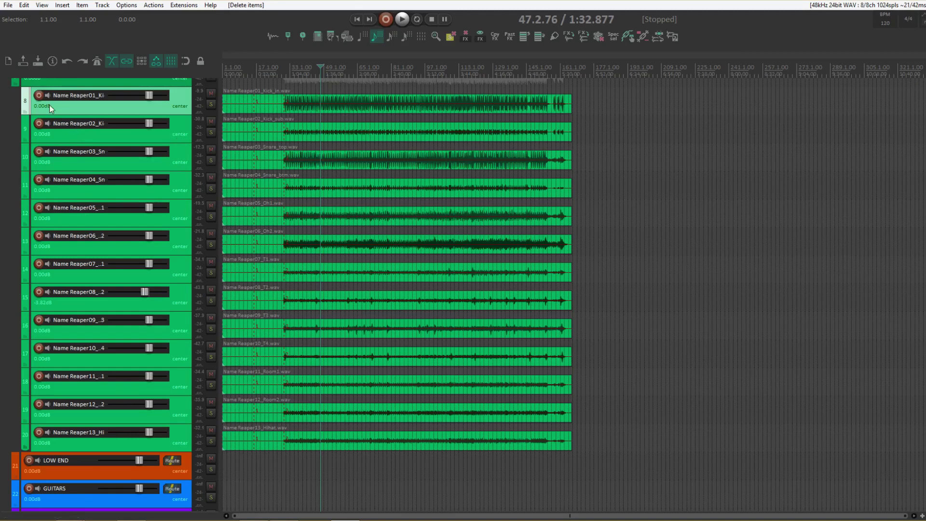
pyautogui.scroll(1, 53, 109)
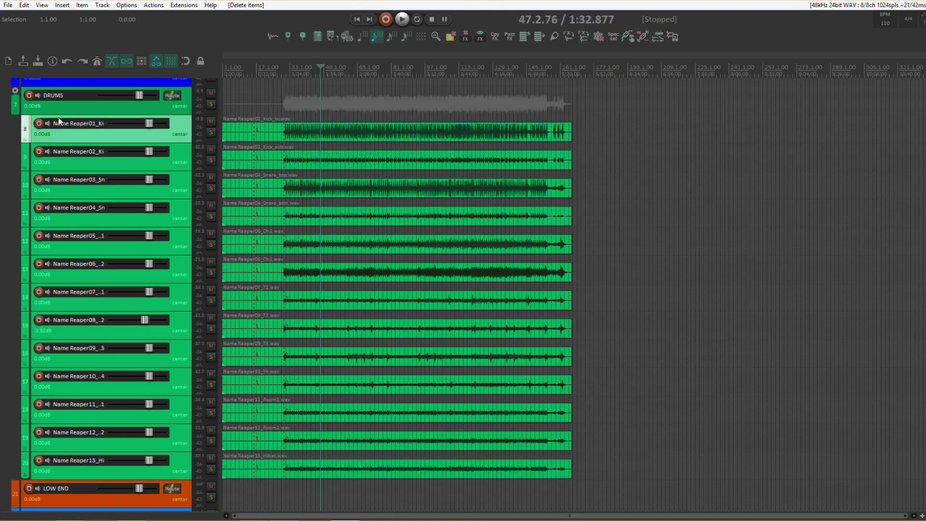
# Insert an empty sub-folder track under DRUMS that ends after the second kick track
pyautogui.rightClick(60, 110)
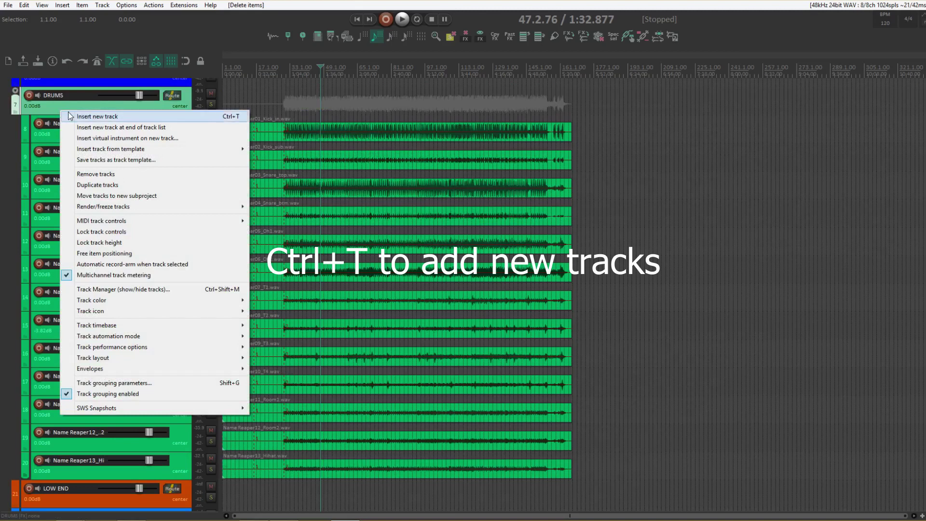
pyautogui.click(68, 114)
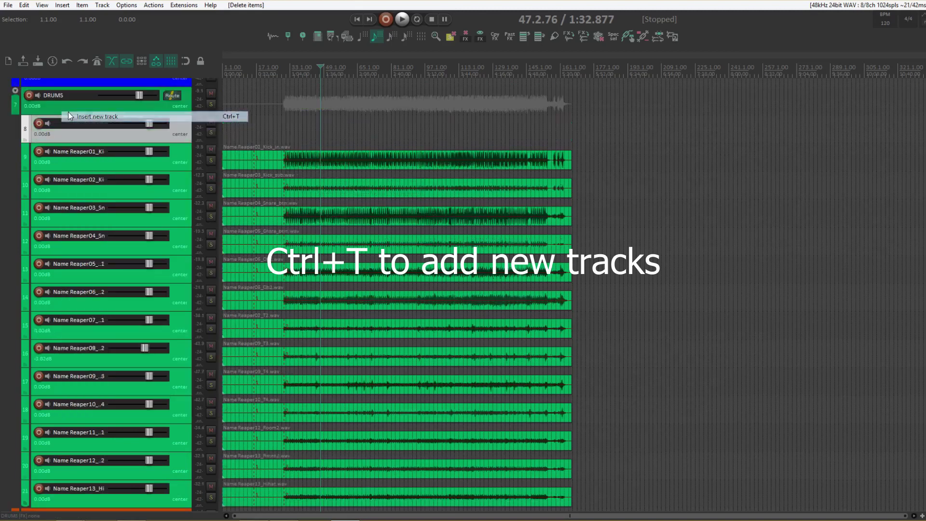
pyautogui.click(24, 140)
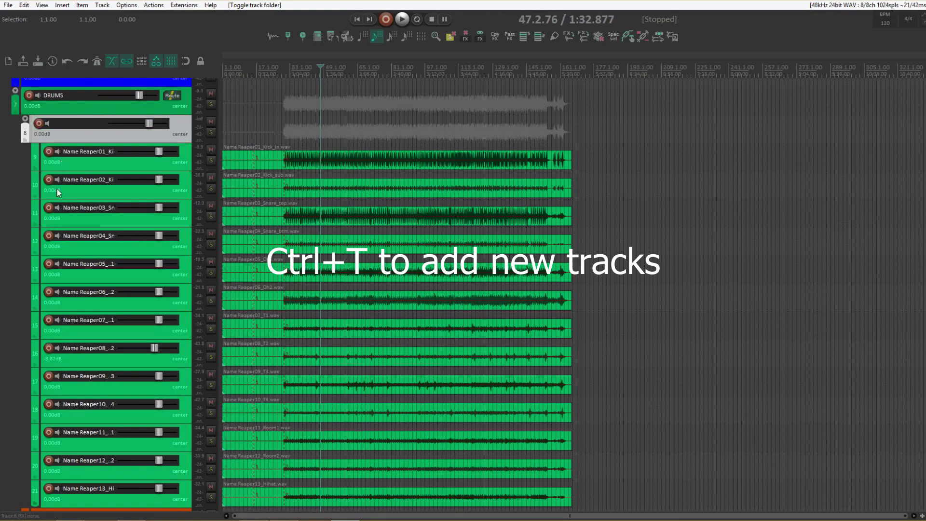
pyautogui.click(68, 195)
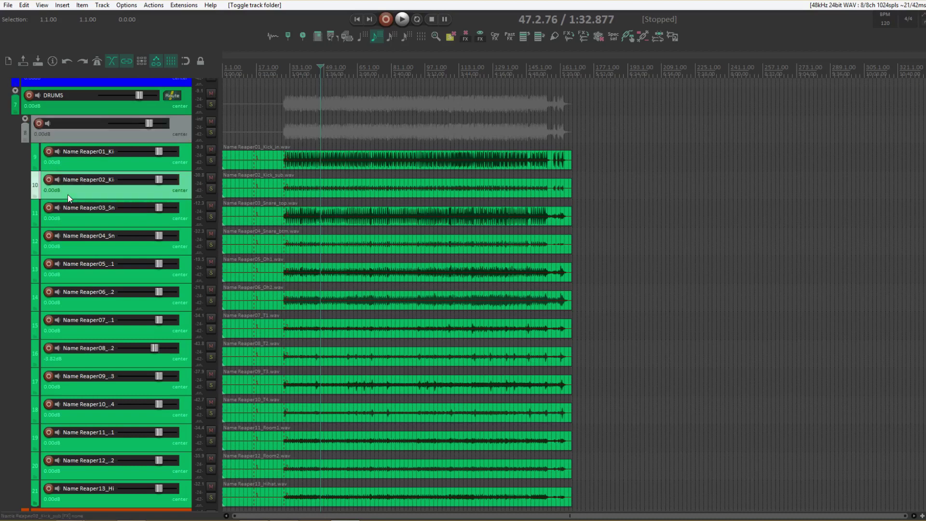
pyautogui.hotkey('ctrl', 't')
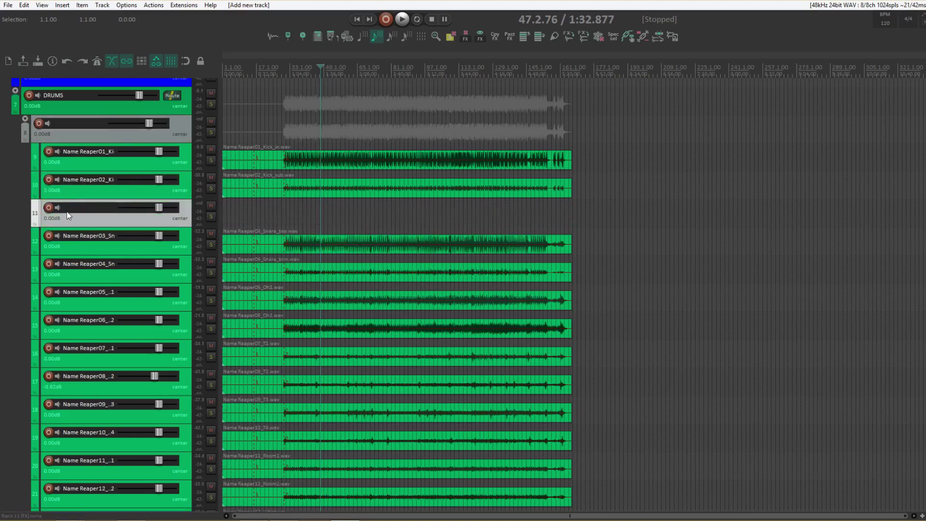
pyautogui.click(36, 198)
# Make the next new empty track a sub-folder over the two snare tracks
pyautogui.click(36, 197)
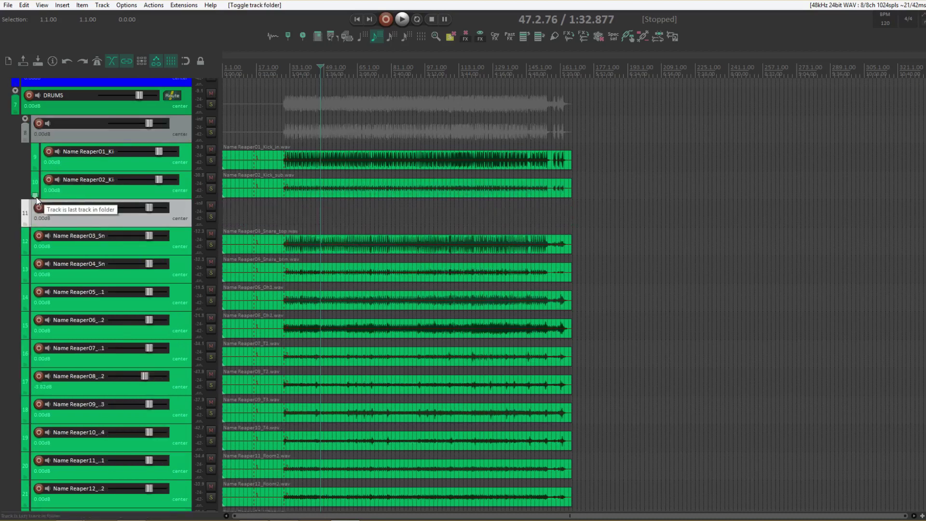
pyautogui.moveTo(26, 236); pyautogui.dragTo(34, 241)
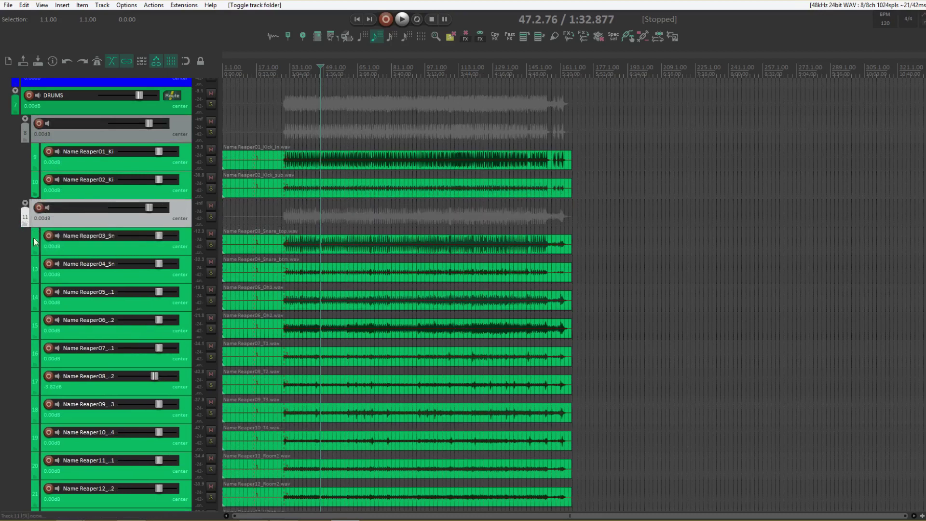
pyautogui.click(36, 279)
pyautogui.click(36, 279)
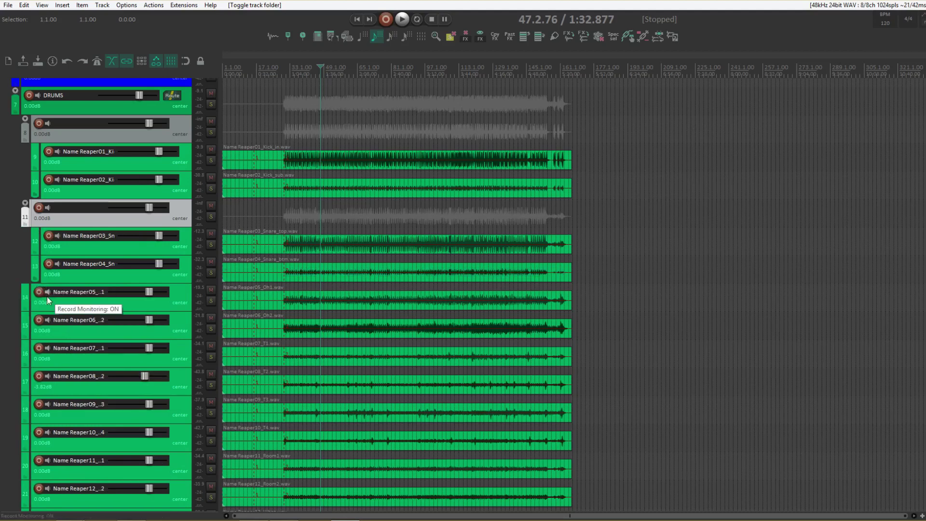
# Add an unnamed sub-folder track after the snares that groups the two overhead tracks
pyautogui.click(55, 275)
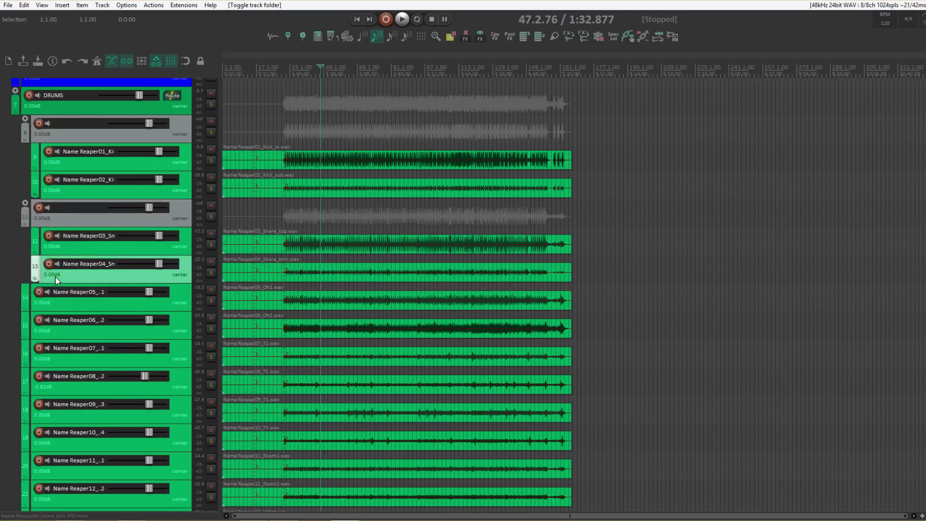
pyautogui.hotkey('ctrl', 't')
pyautogui.doubleClick(54, 290)
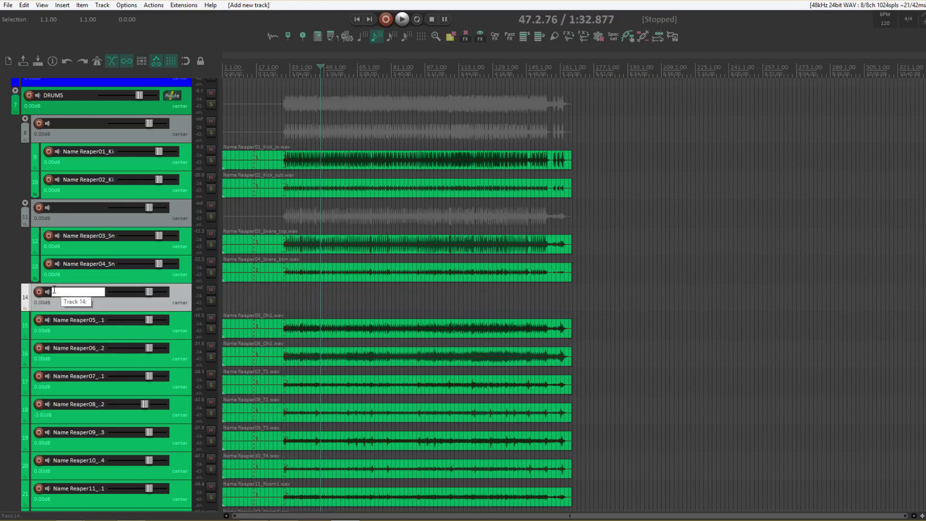
pyautogui.click(56, 310)
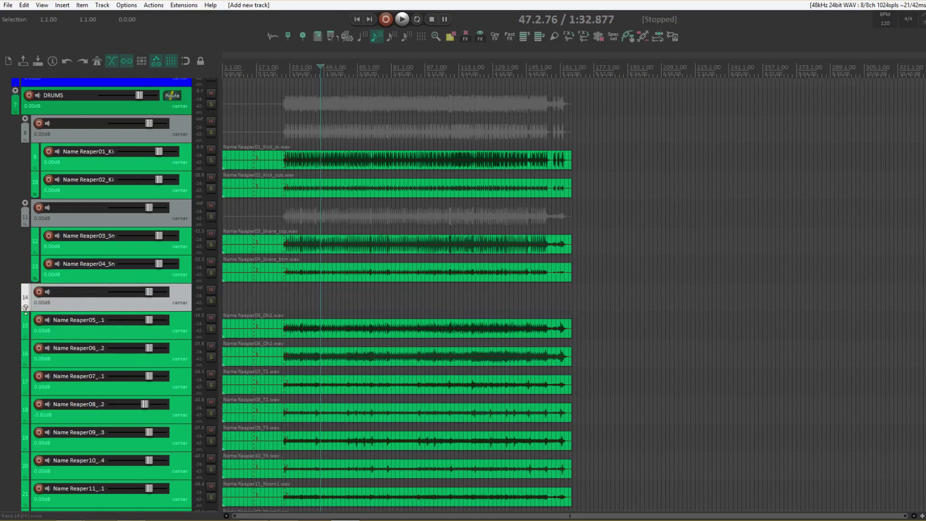
pyautogui.click(26, 309)
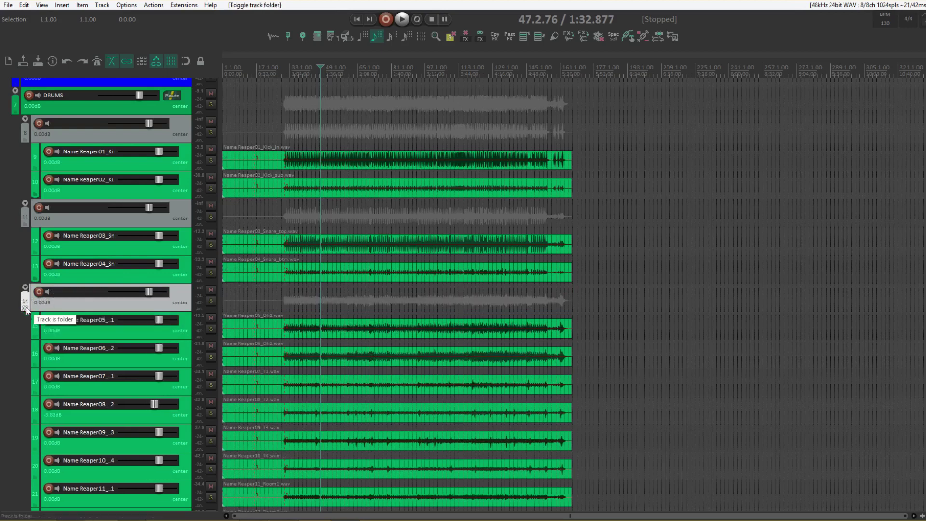
pyautogui.click(36, 364)
pyautogui.click(36, 364)
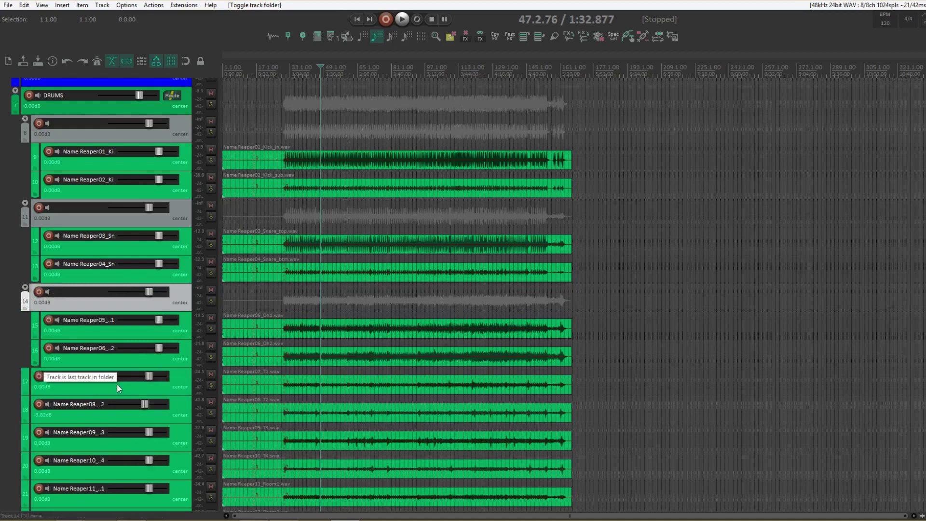
# Add a sub-folder track after the overheads that groups the four tom tracks
pyautogui.click(54, 364)
pyautogui.hotkey('ctrl', 't')
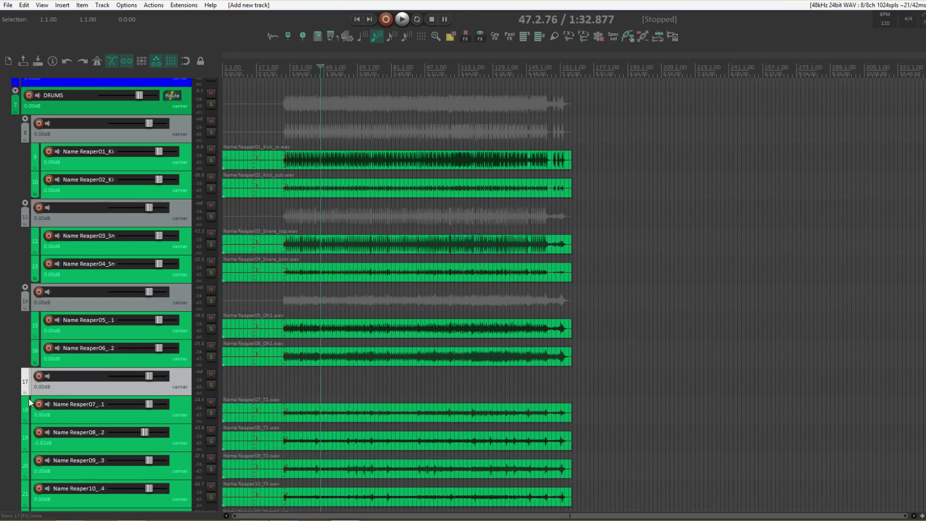
pyautogui.click(25, 391)
pyautogui.scroll(-3, 92, 432)
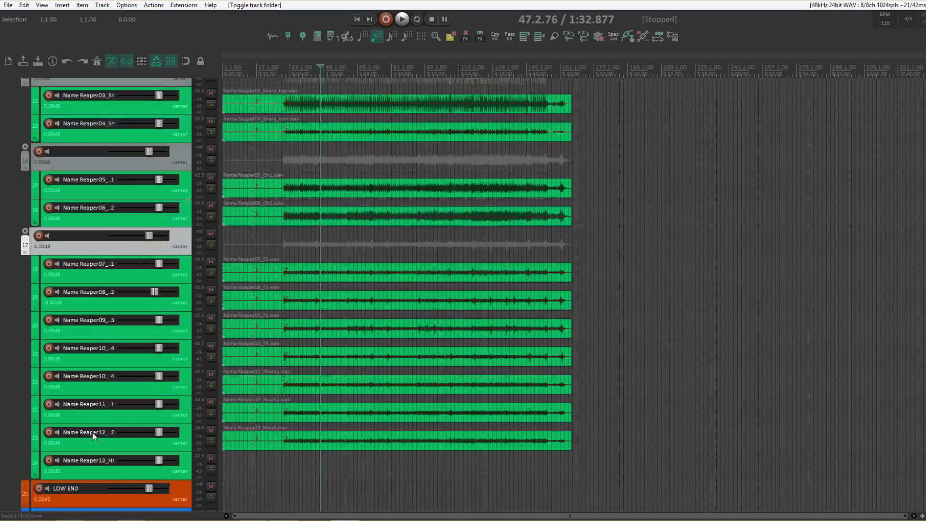
pyautogui.scroll(-1, 92, 432)
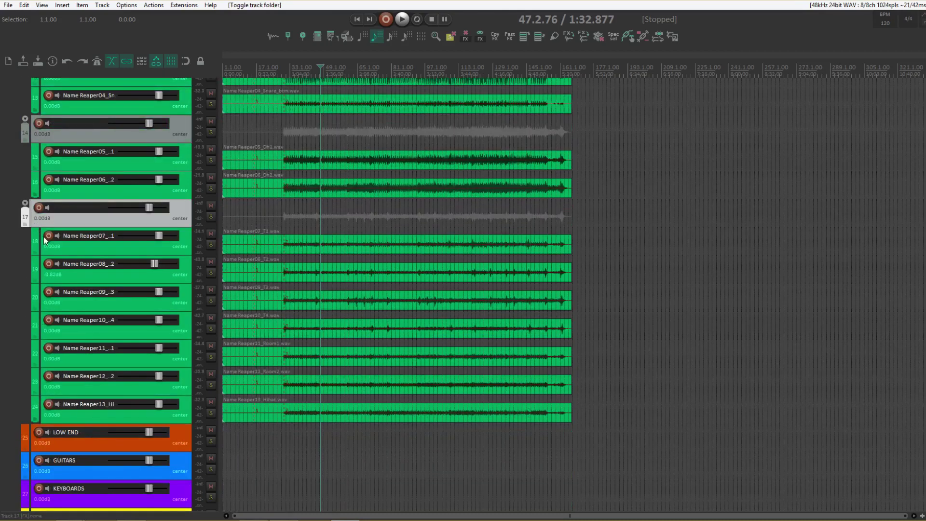
pyautogui.click(36, 336)
pyautogui.click(36, 337)
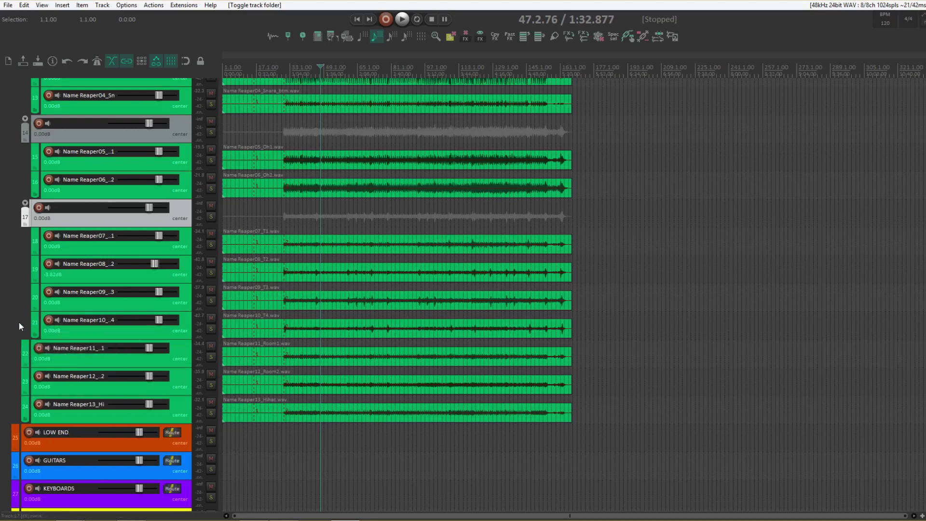
# Add a final sub-folder track grouping the room and hi-hat tracks
pyautogui.hotkey('ctrl', 't')
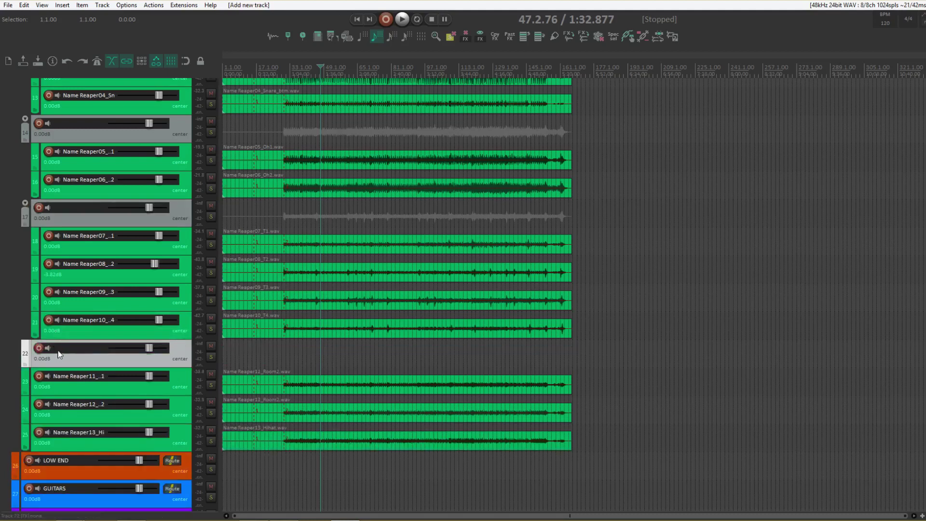
pyautogui.click(25, 362)
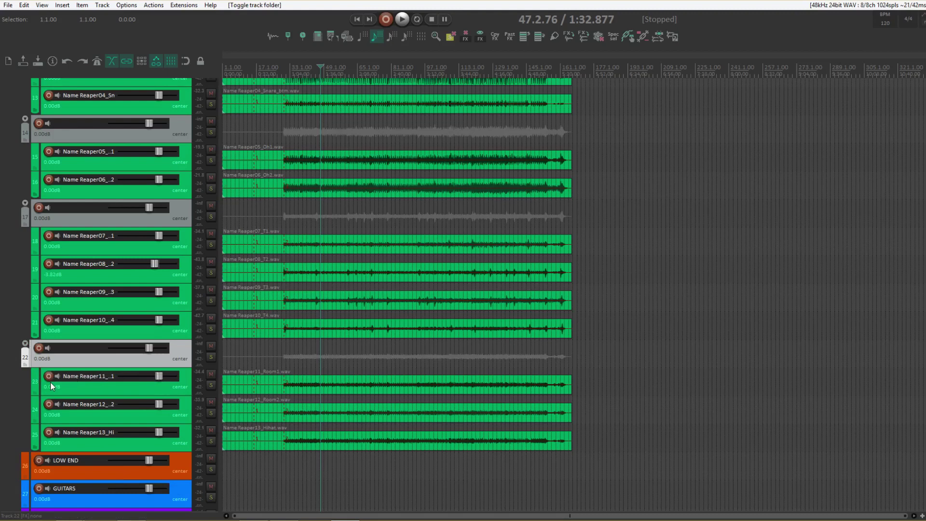
pyautogui.scroll(5, 78, 423)
# Open the mixer with strips for MIX BUS, the LVL buses, DRUMS and the drum tracks
pyautogui.scroll(1, 78, 423)
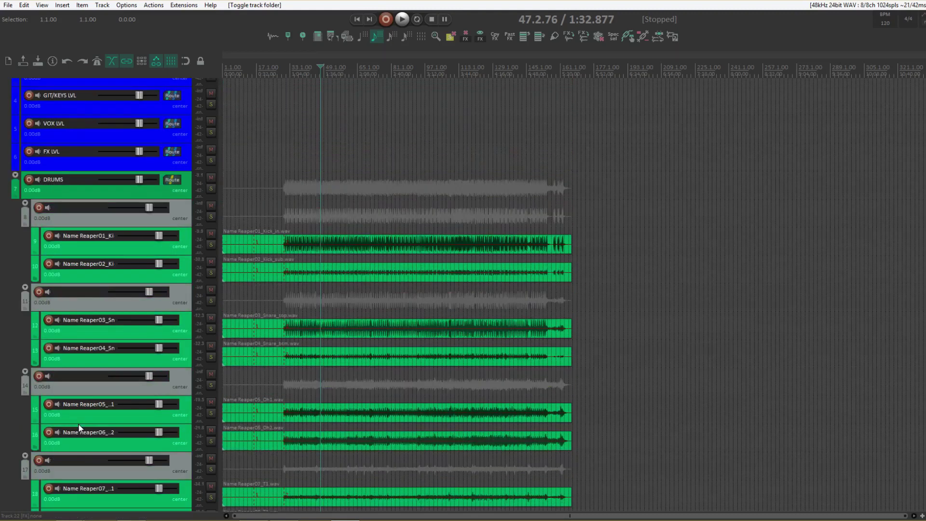
pyautogui.scroll(-2, 78, 423)
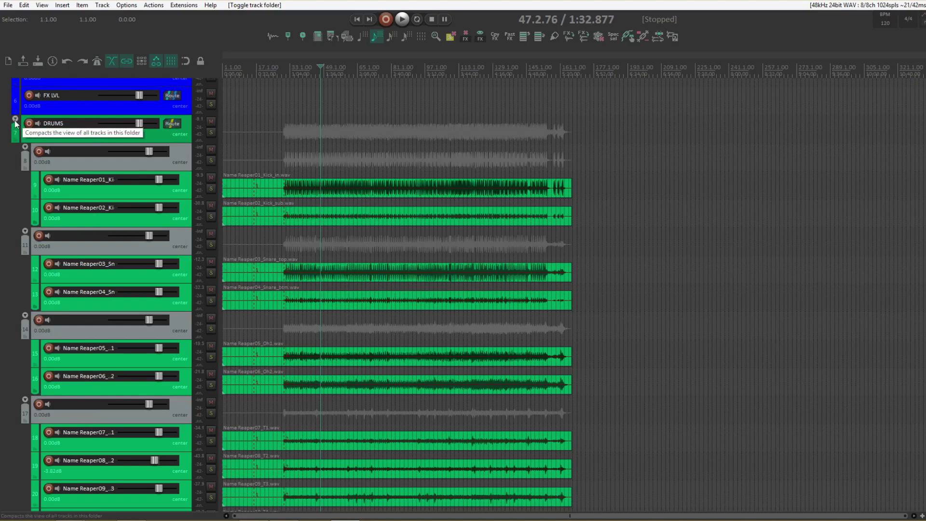
pyautogui.hotkey('ctrl', 'm')
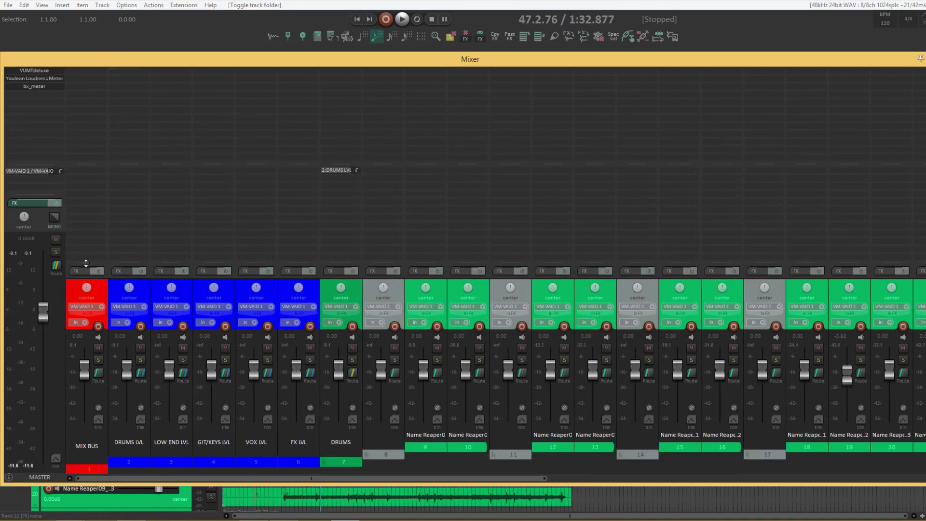
# Drag the mixer's FX/send divider up, scroll across the strips, and close the mixer
pyautogui.moveTo(87, 260); pyautogui.dragTo(84, 144)
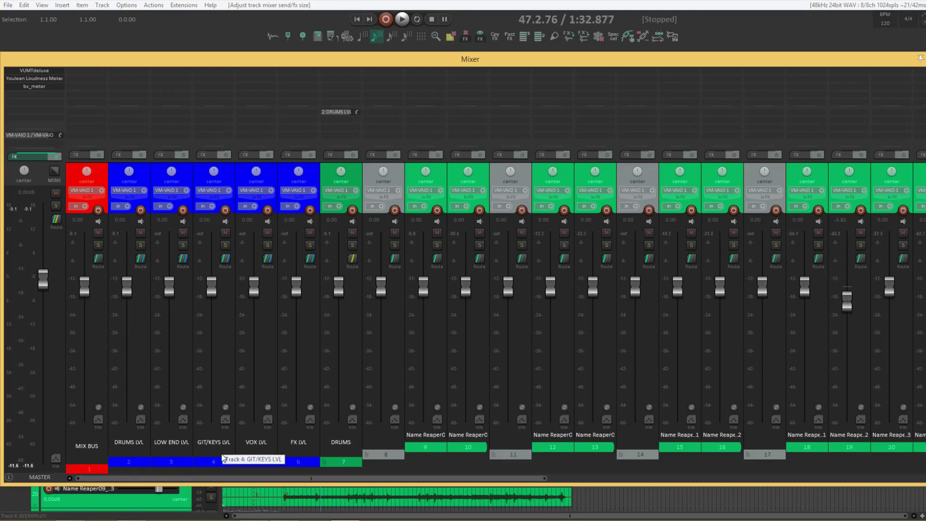
pyautogui.moveTo(345, 476); pyautogui.dragTo(390, 492)
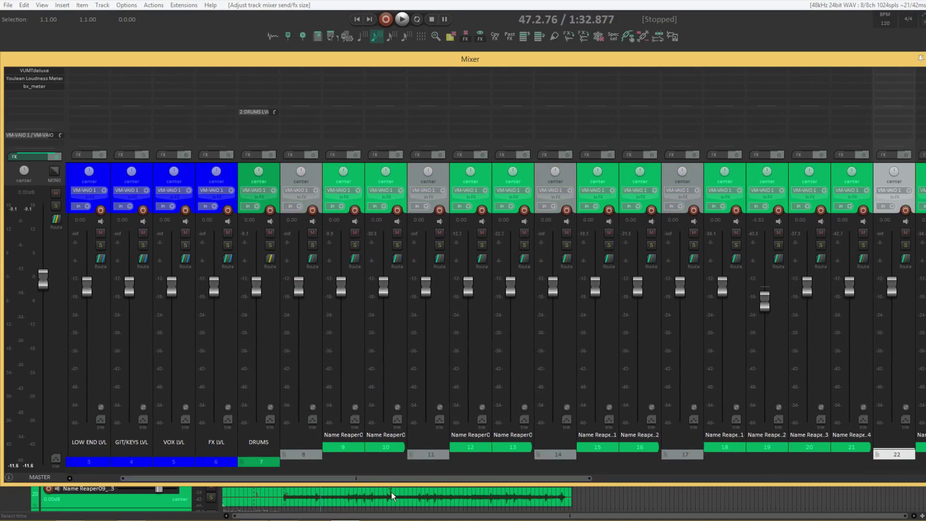
pyautogui.hotkey('ctrl', 'm')
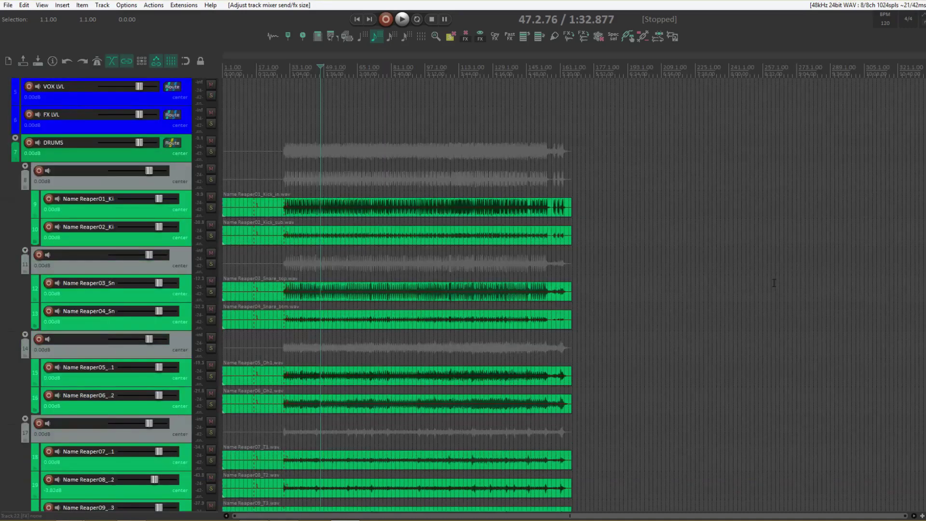
# Cycle the DRUMS folder through compact and minimal views, then back to full height
pyautogui.click(15, 138)
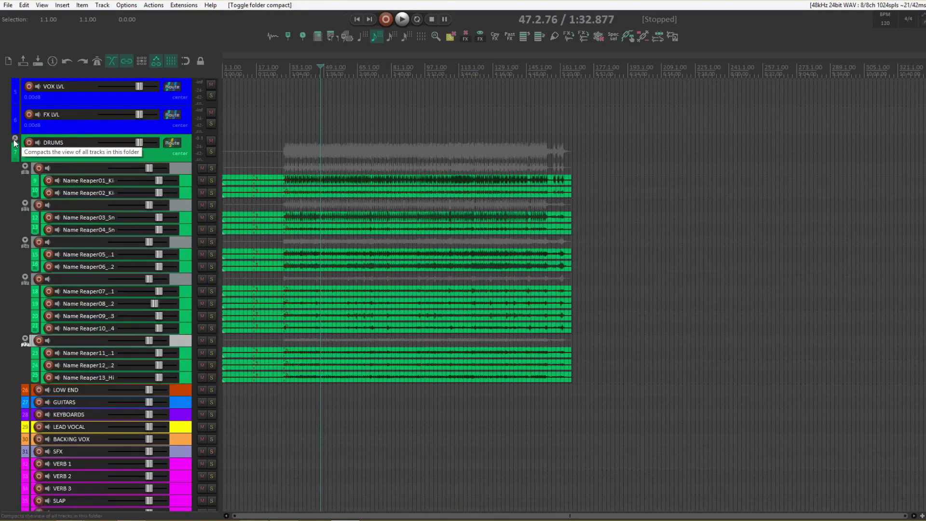
pyautogui.click(14, 139)
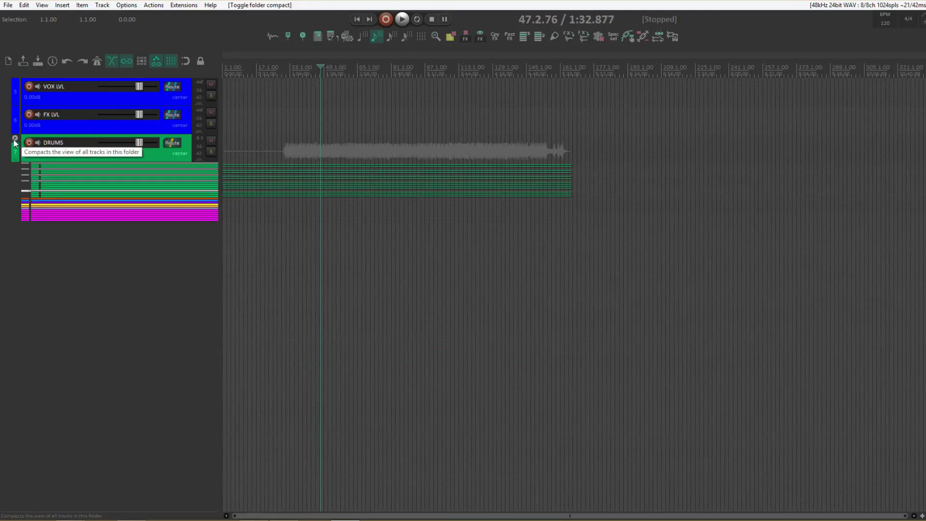
pyautogui.click(15, 142)
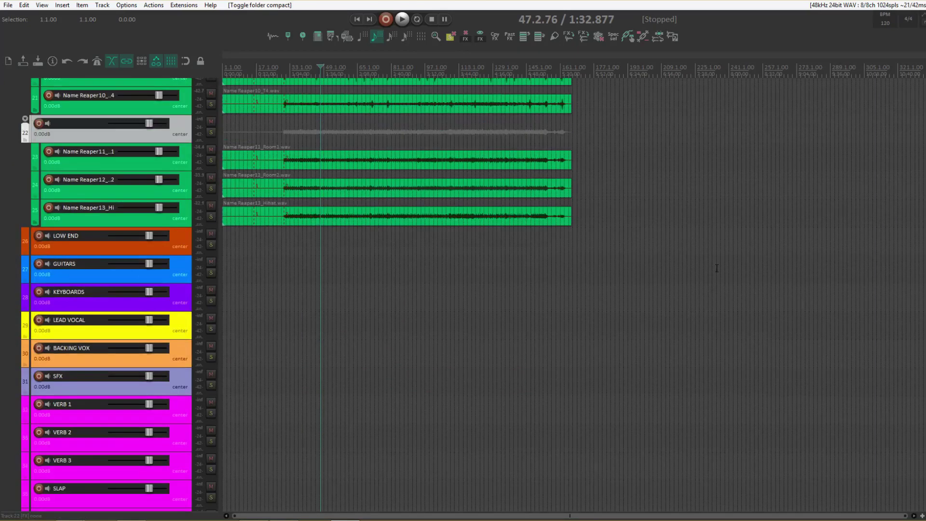
pyautogui.scroll(-10, 717, 268)
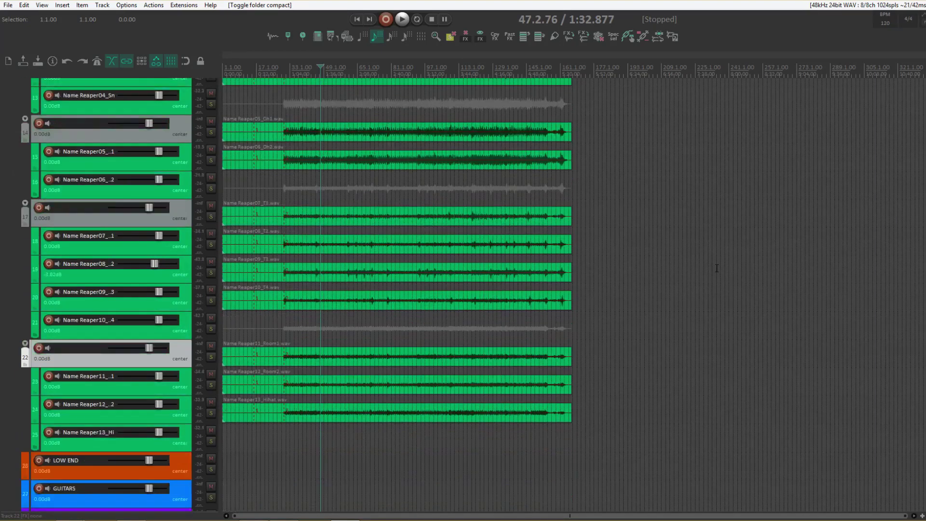